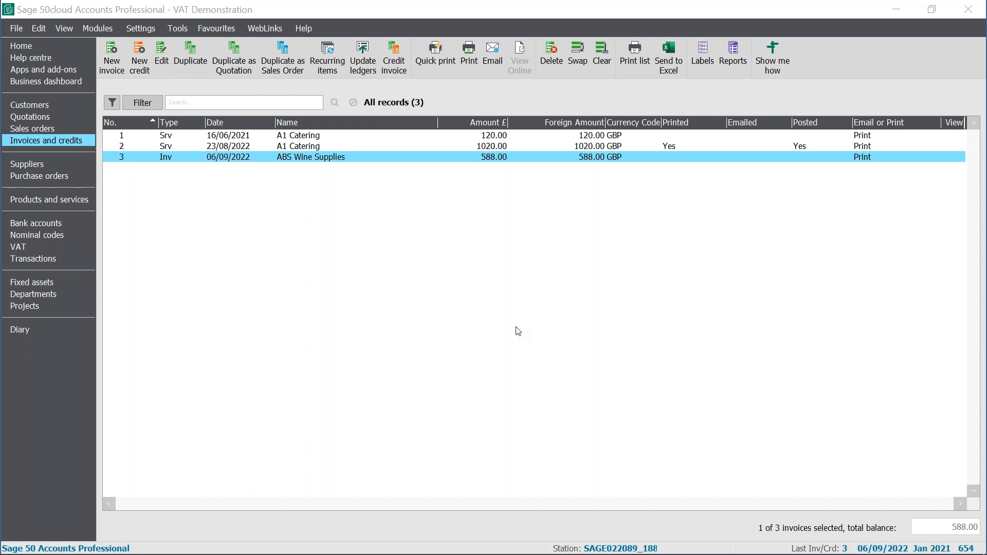
# - Start a new invoice, switch its format to Service, and close it without saving
pyautogui.click(599, 70)
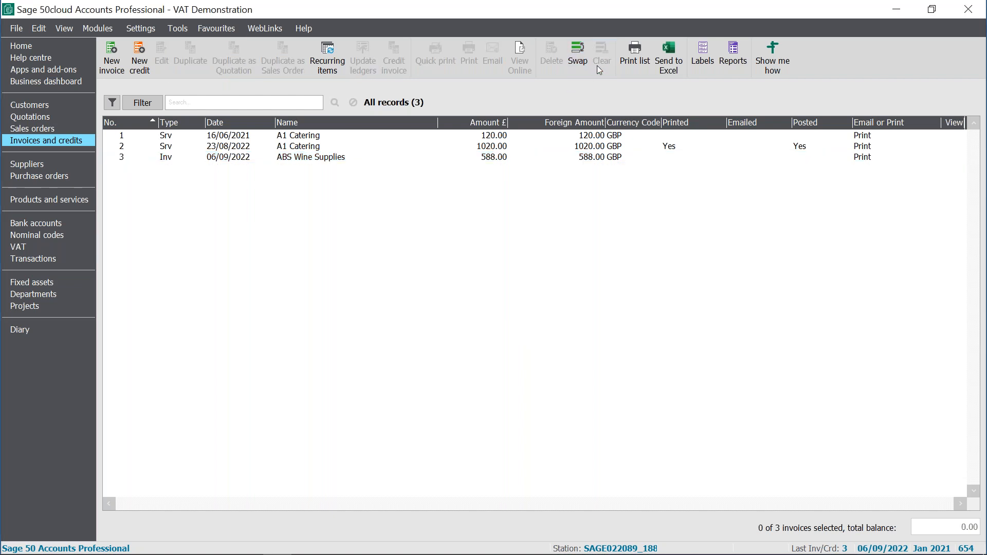
pyautogui.click(113, 72)
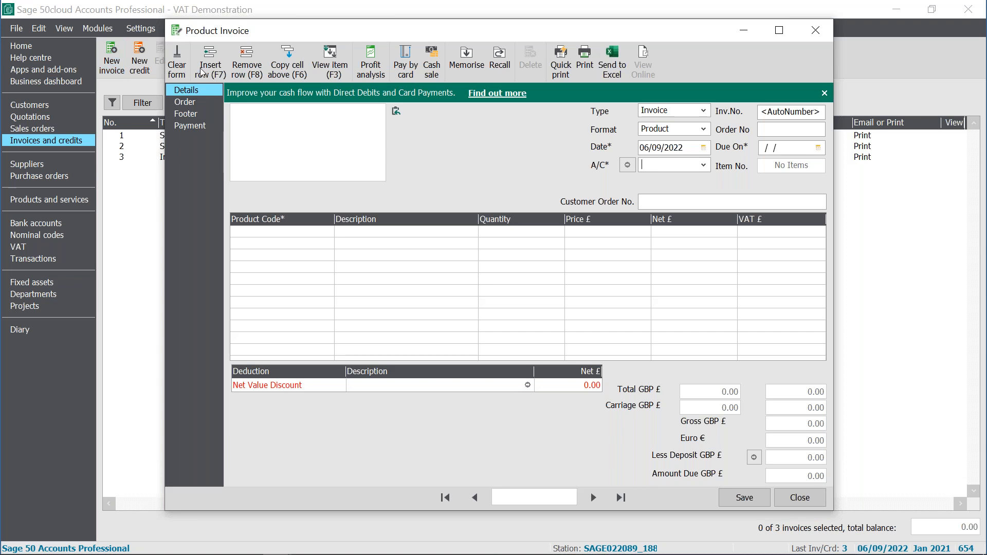
pyautogui.click(709, 133)
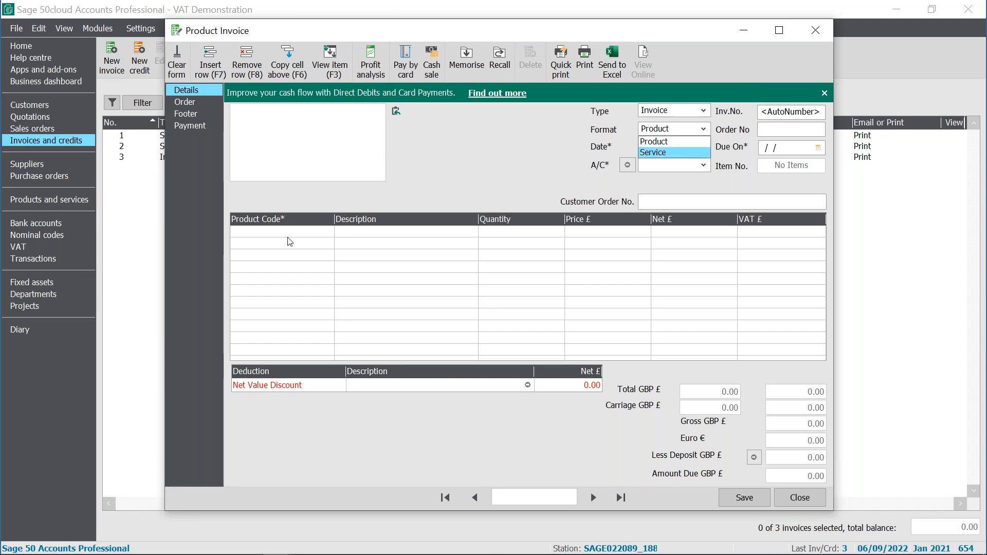
pyautogui.click(685, 153)
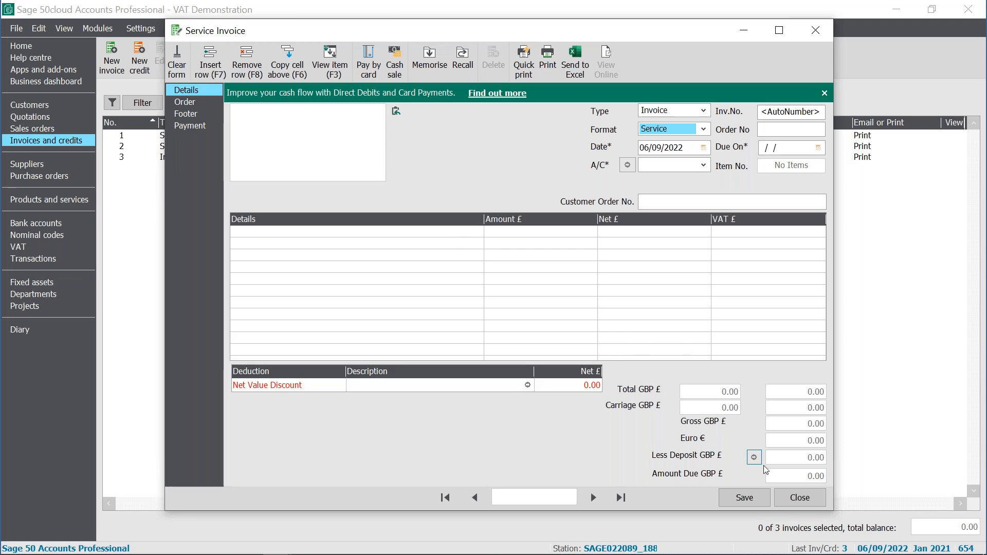
pyautogui.click(789, 503)
pyautogui.click(498, 308)
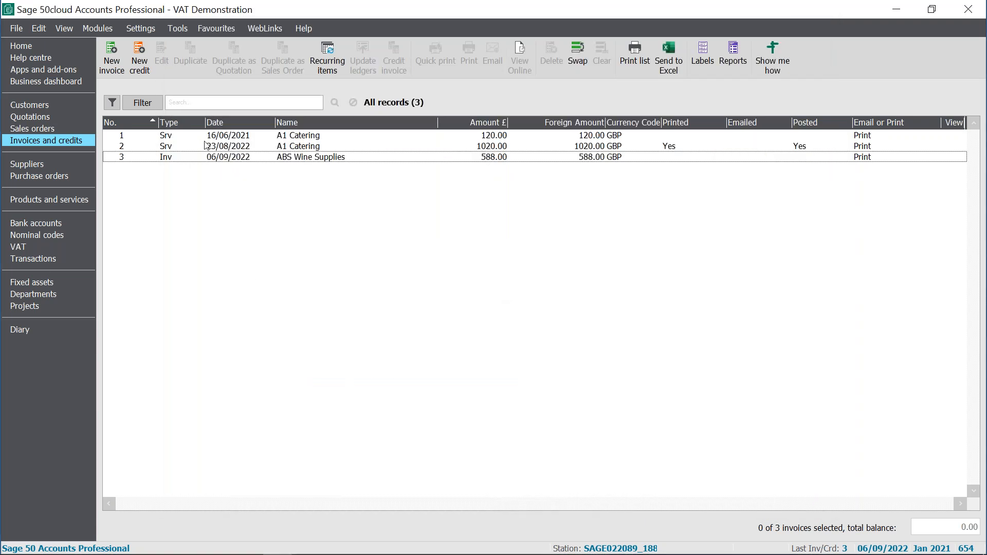
# - Open the Invoice and Order Defaults and set the default invoice format to Service Invoice
pyautogui.click(147, 29)
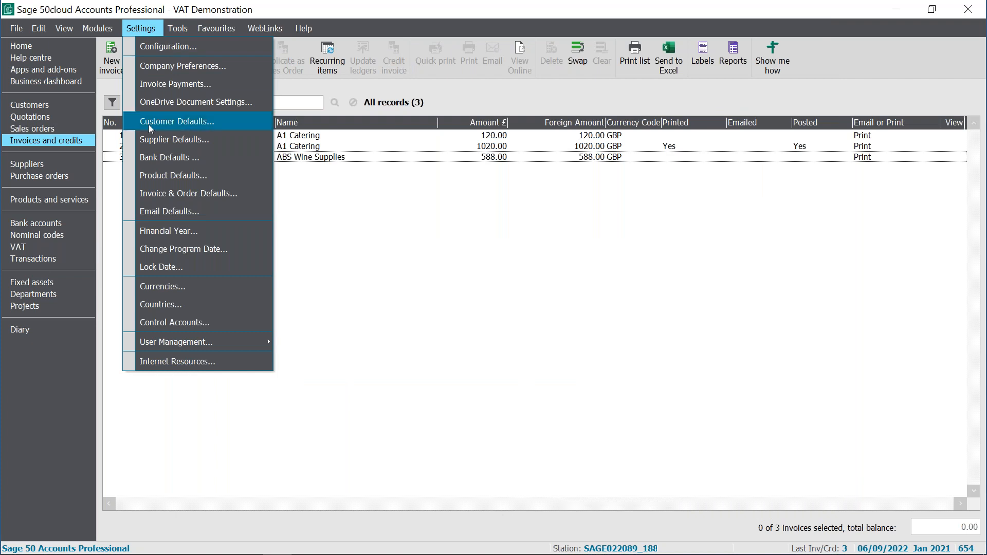
pyautogui.click(170, 194)
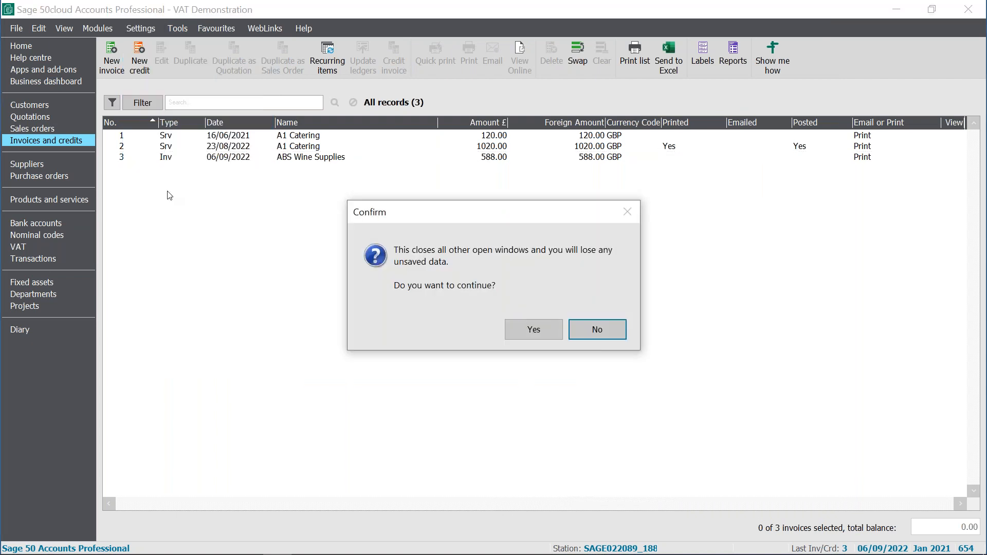
pyautogui.click(538, 325)
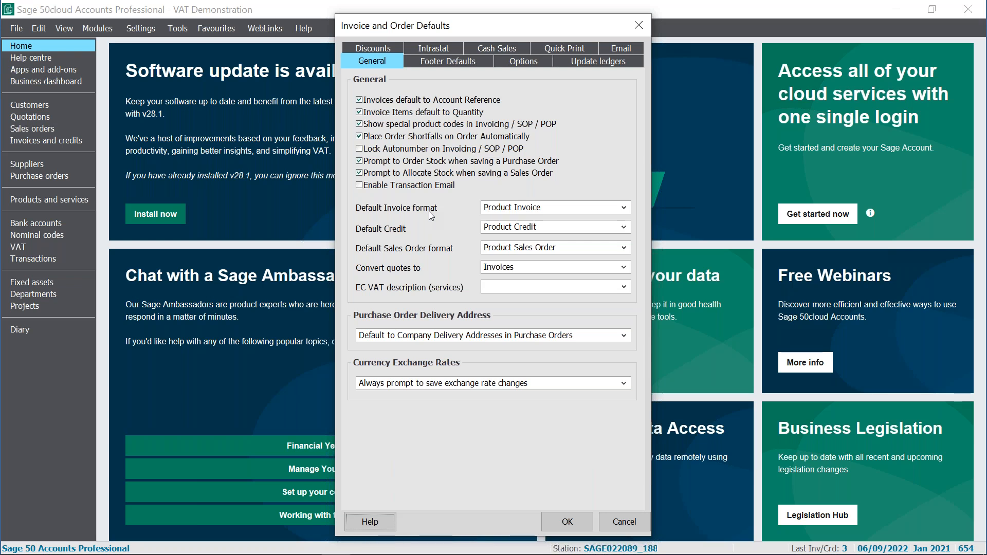
pyautogui.click(551, 208)
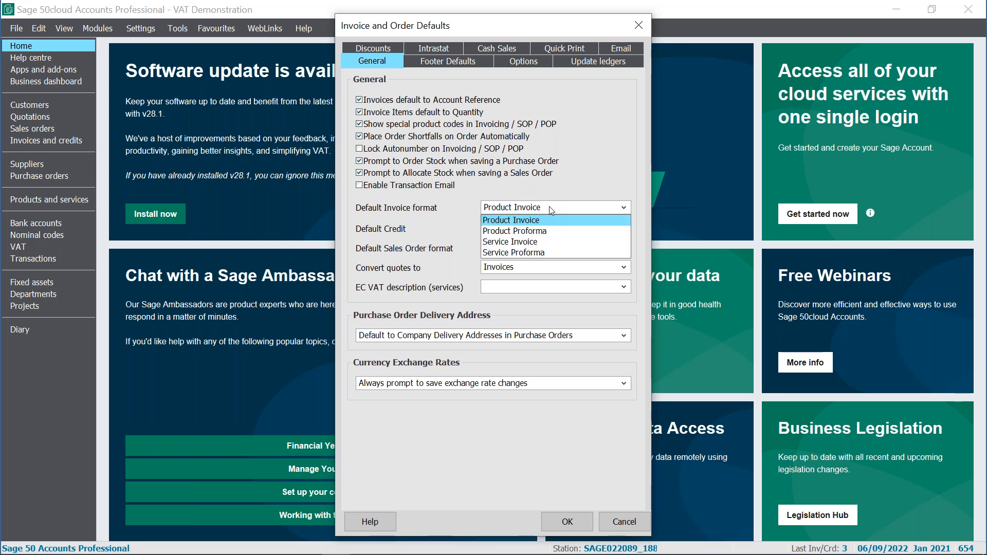
pyautogui.click(543, 242)
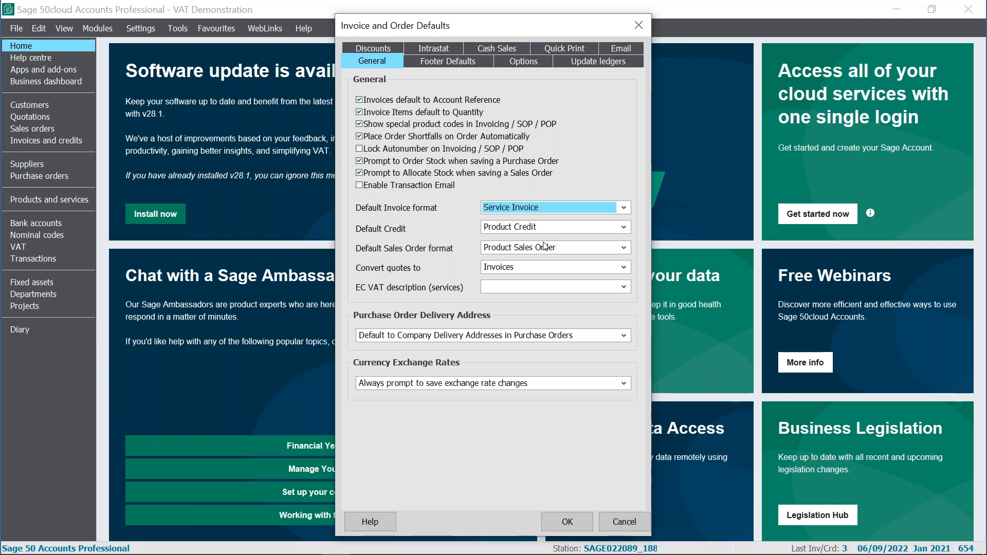
# - Set the default credit format to Service Credit and save the defaults
pyautogui.click(564, 227)
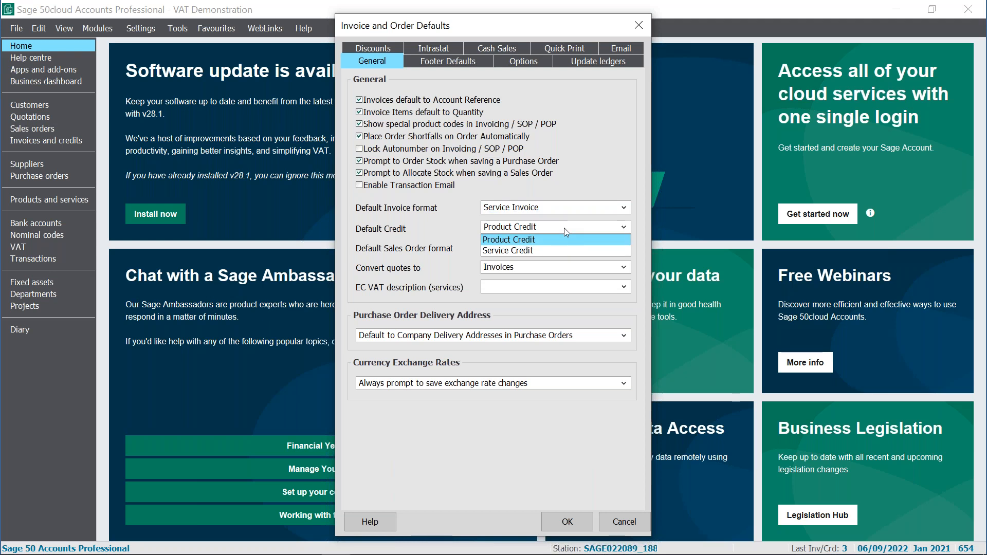
pyautogui.click(572, 250)
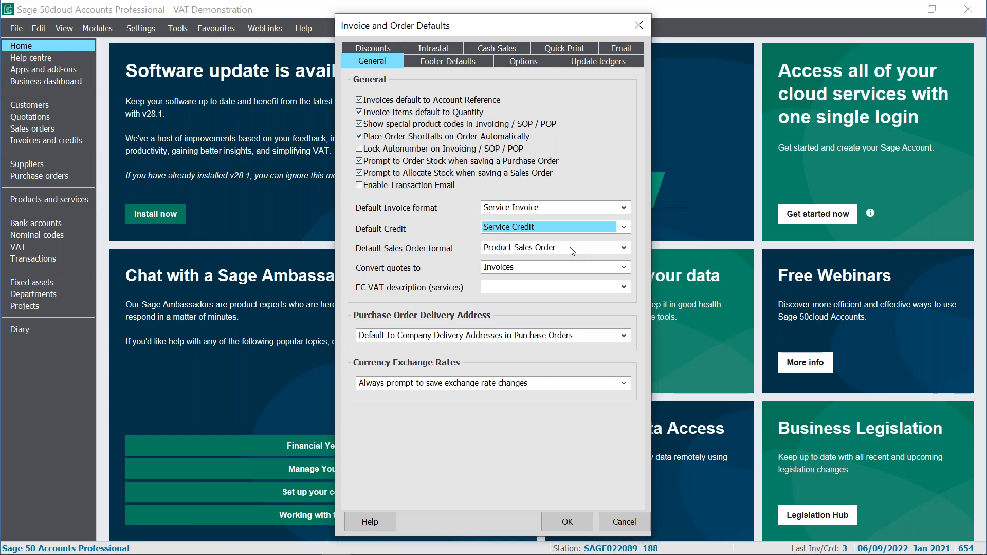
pyautogui.click(529, 62)
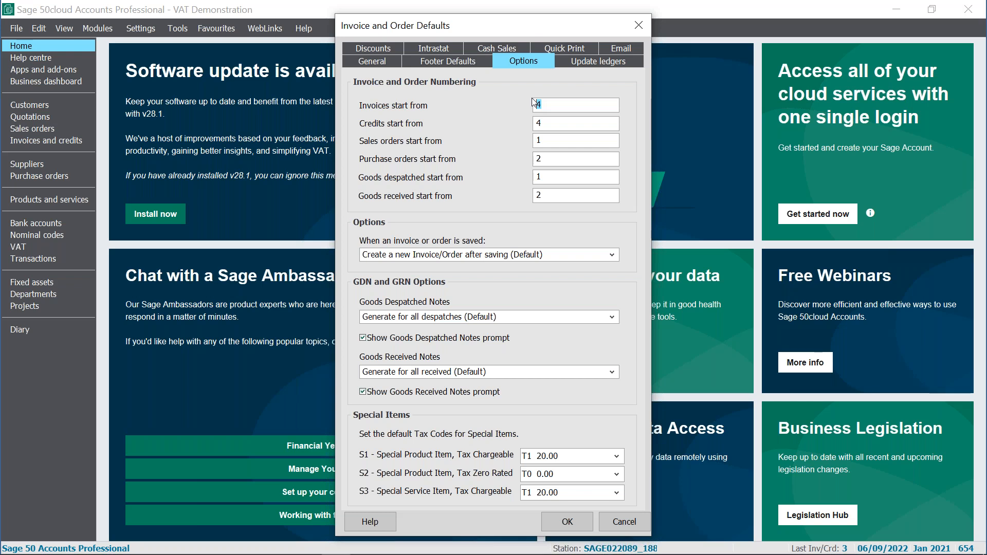
pyautogui.press('Tab')
pyautogui.click(561, 523)
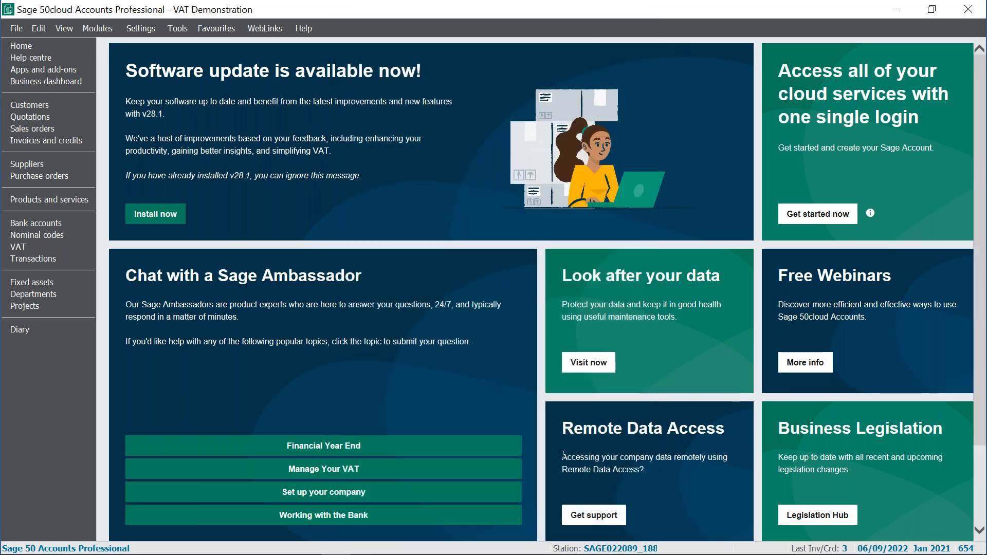
# - Start a new invoice, switch its format to Product, and close it without saving
pyautogui.click(63, 141)
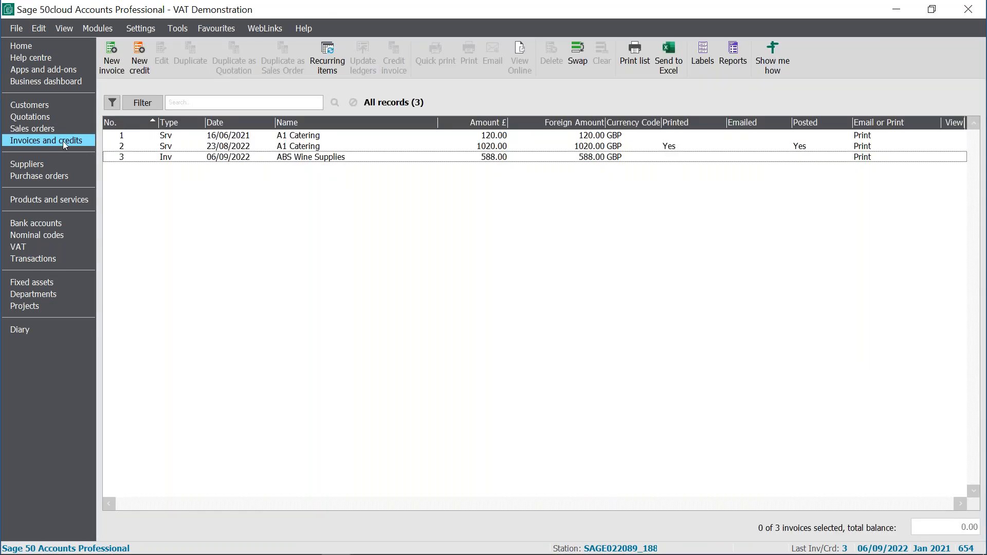
pyautogui.click(111, 67)
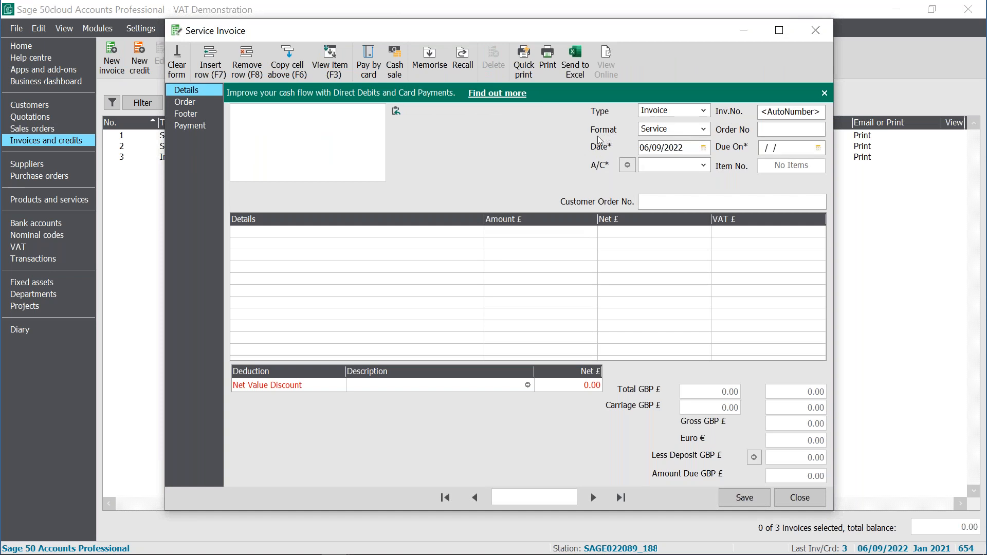
pyautogui.click(702, 129)
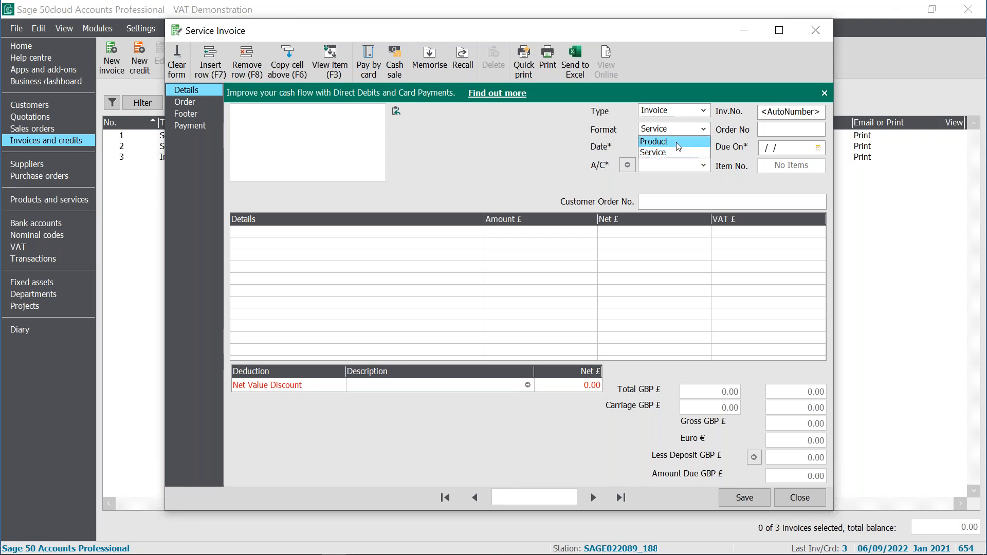
pyautogui.click(663, 141)
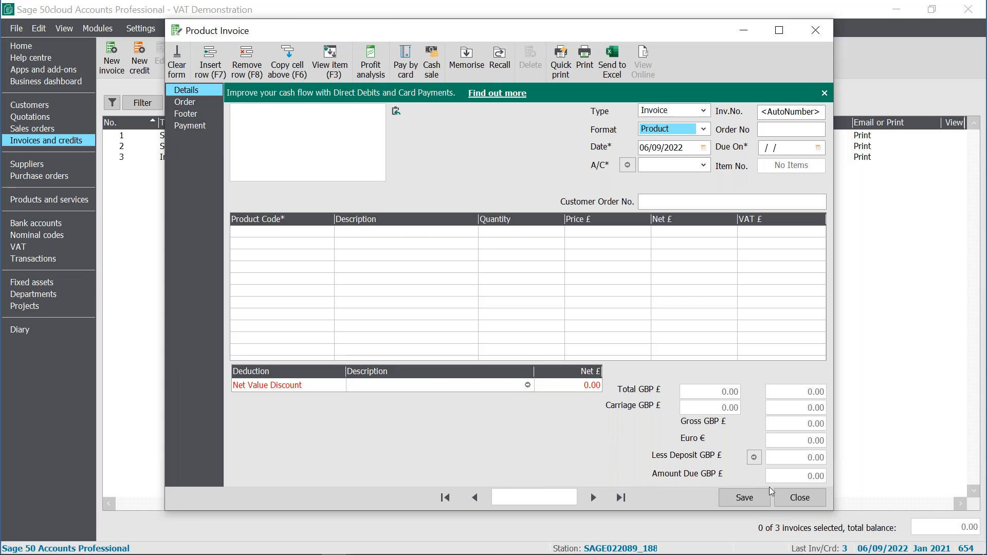
pyautogui.click(801, 498)
pyautogui.click(503, 307)
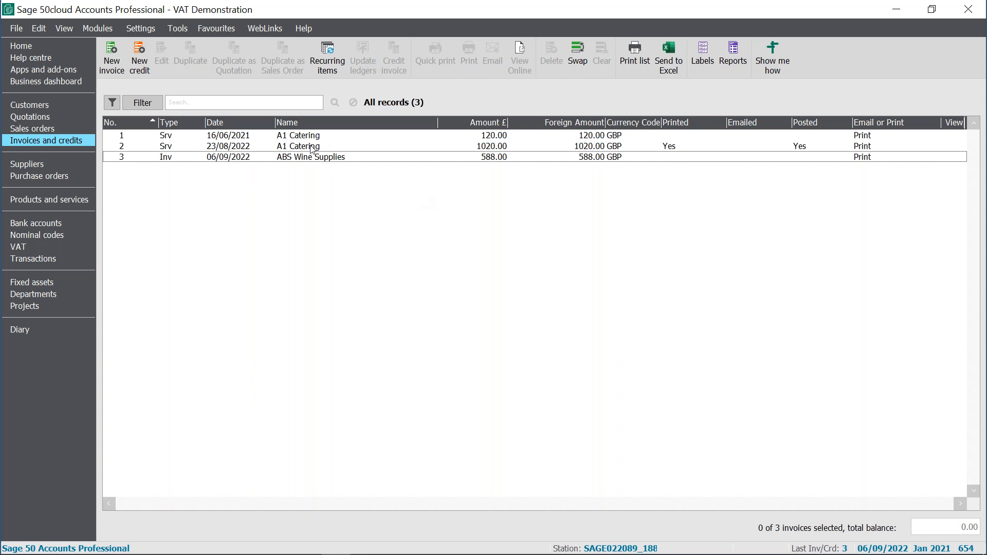
# - Open A1 Catering's posted service invoice number 2
pyautogui.click(312, 149)
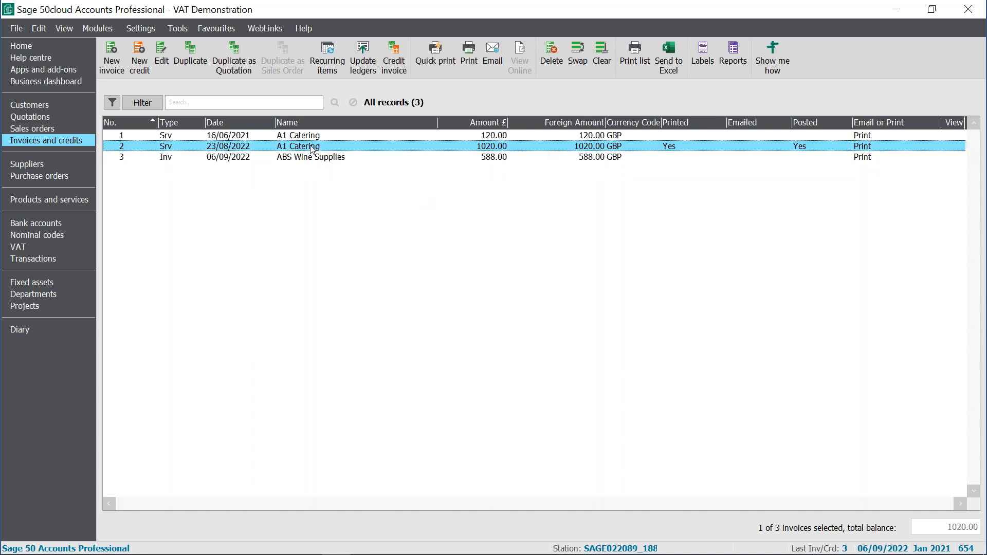
pyautogui.doubleClick(313, 149)
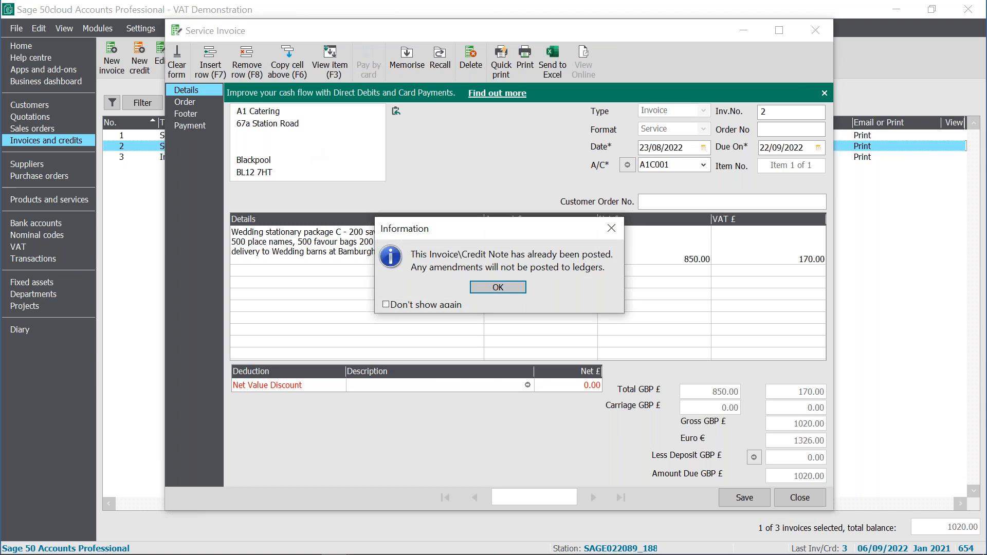
pyautogui.click(506, 288)
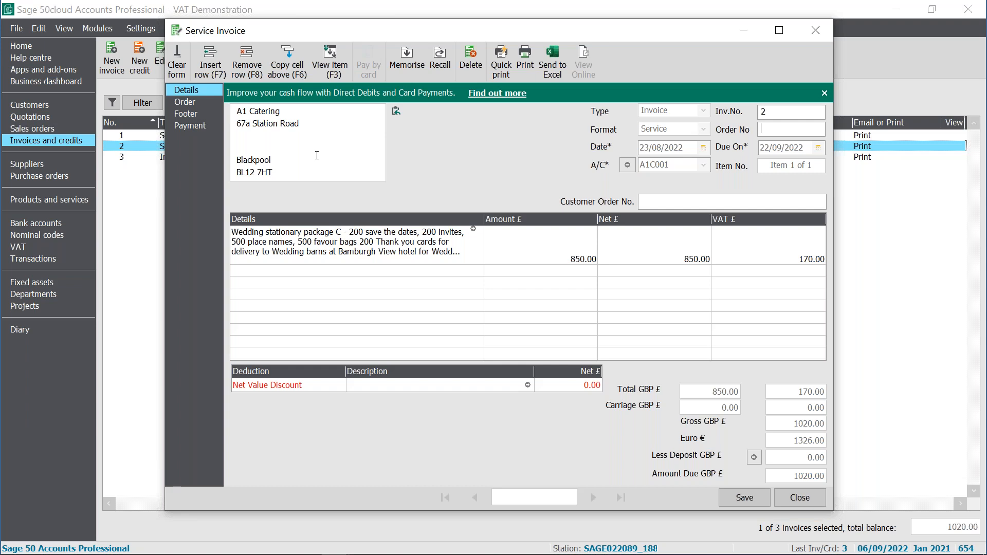
# - Inspect the invoice's item line details, then close the invoice and clear the selection
pyautogui.click(474, 231)
pyautogui.click(474, 231)
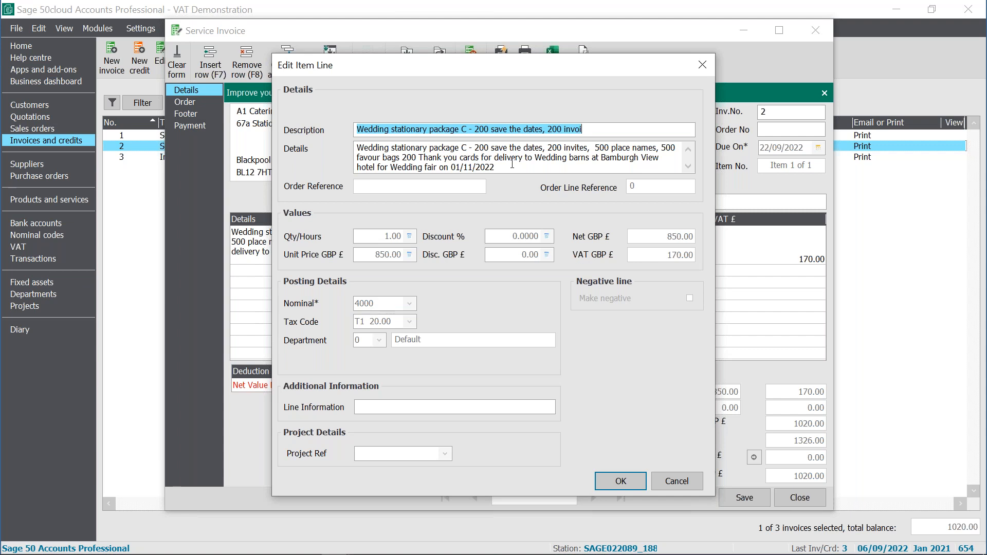
pyautogui.click(621, 481)
pyautogui.click(797, 497)
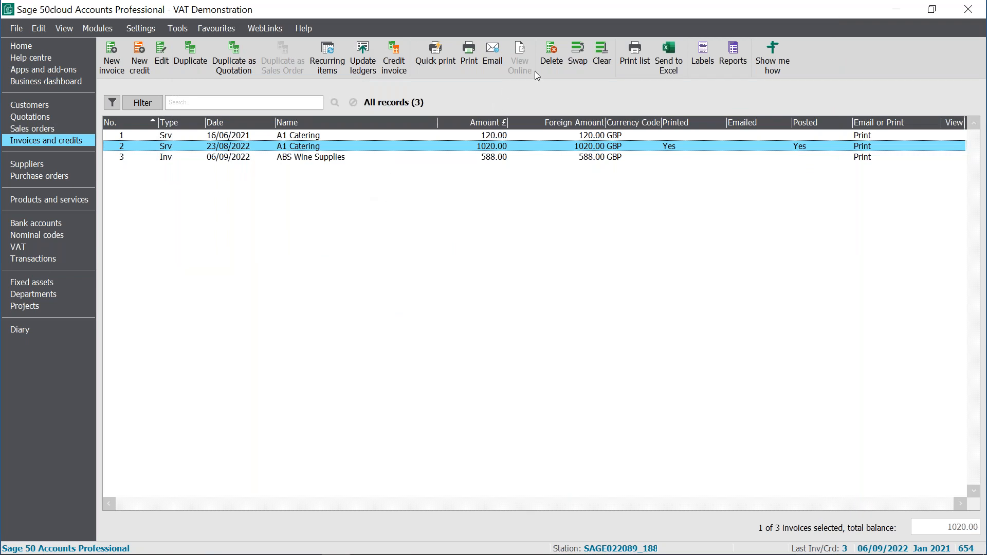
pyautogui.click(602, 61)
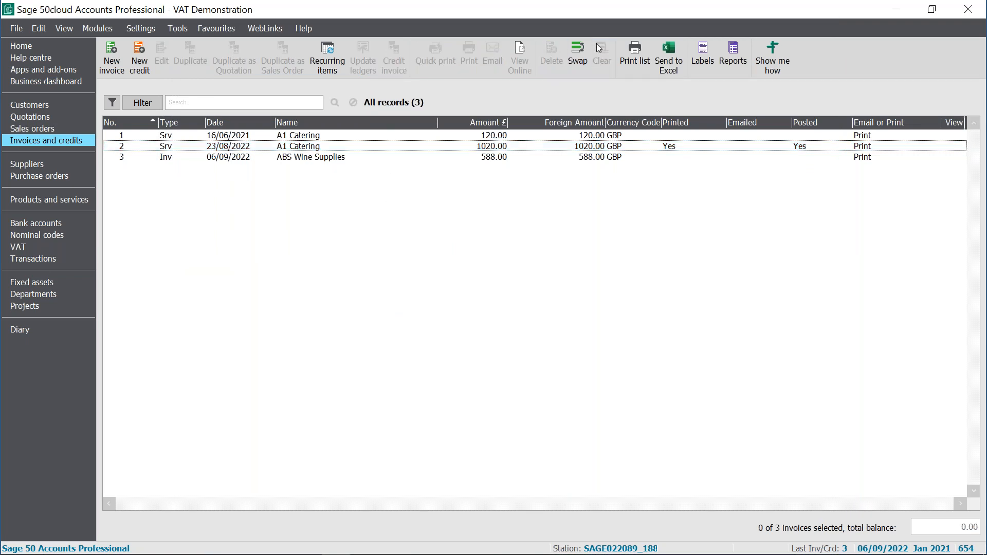
# - Start a new service invoice for customer CANNO01, The Cannon Inn
pyautogui.click(112, 57)
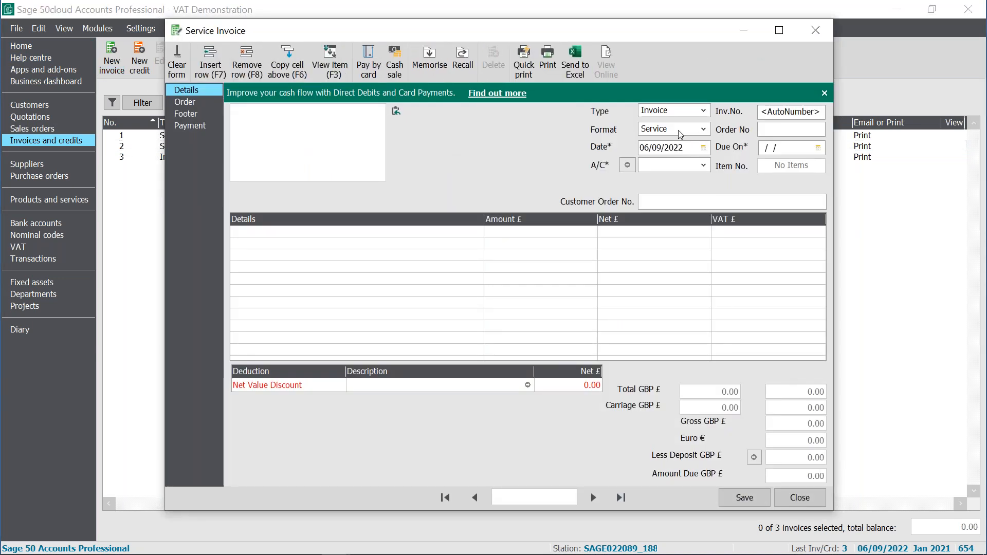
pyautogui.click(703, 166)
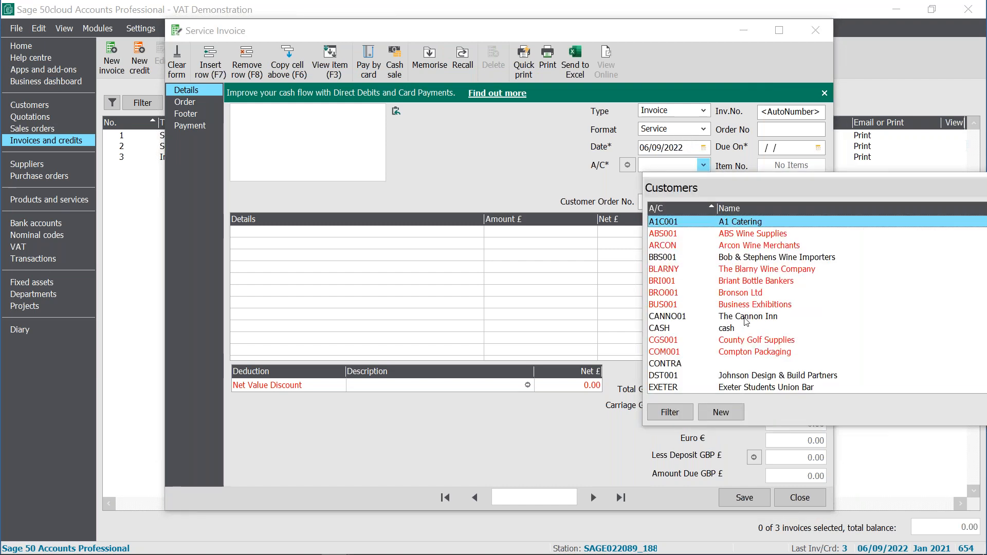
pyautogui.click(772, 318)
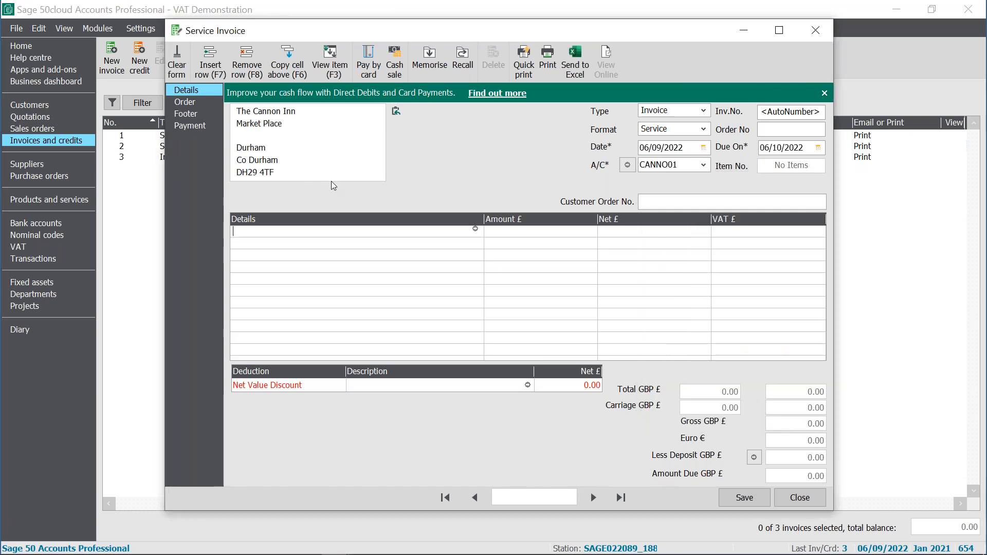
pyautogui.click(775, 129)
# - Enter the first line's details as 'test invoice demonstration for Sage weekly webinars'
pyautogui.click(426, 229)
pyautogui.write('test invoice demonstration for Sage ')
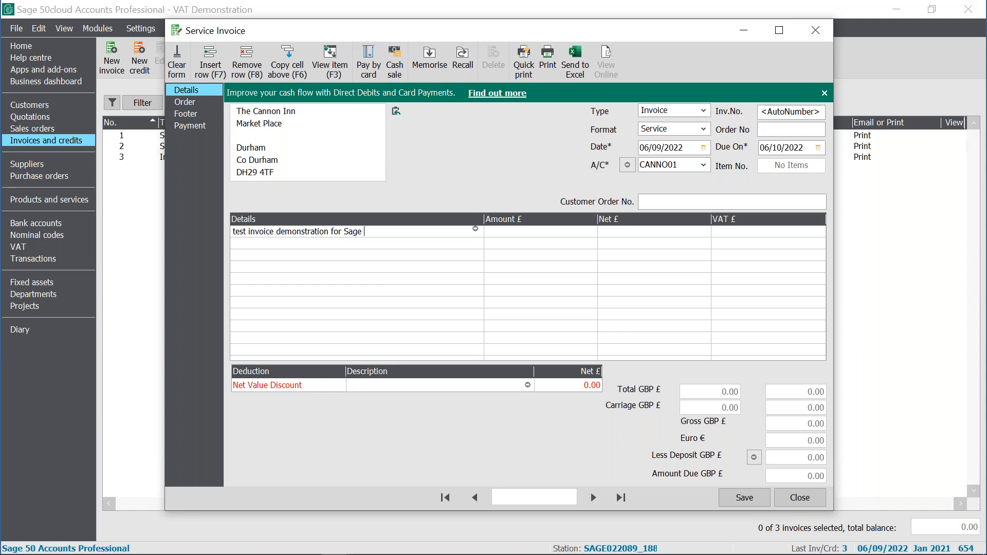
pyautogui.write('weekly webinars')
# - Open the item line's details and set its nominal code to 4160
pyautogui.click(475, 232)
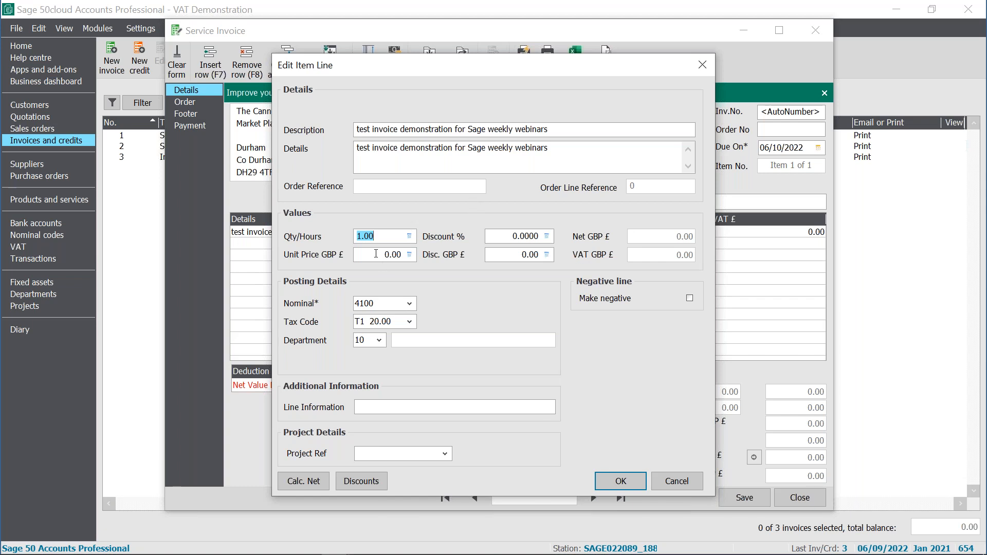
pyautogui.click(411, 304)
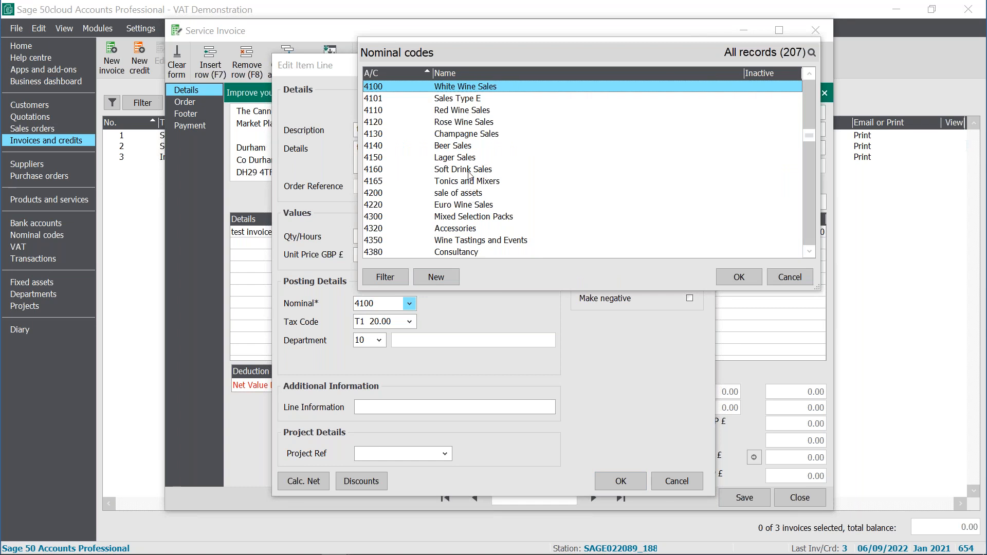
pyautogui.doubleClick(469, 171)
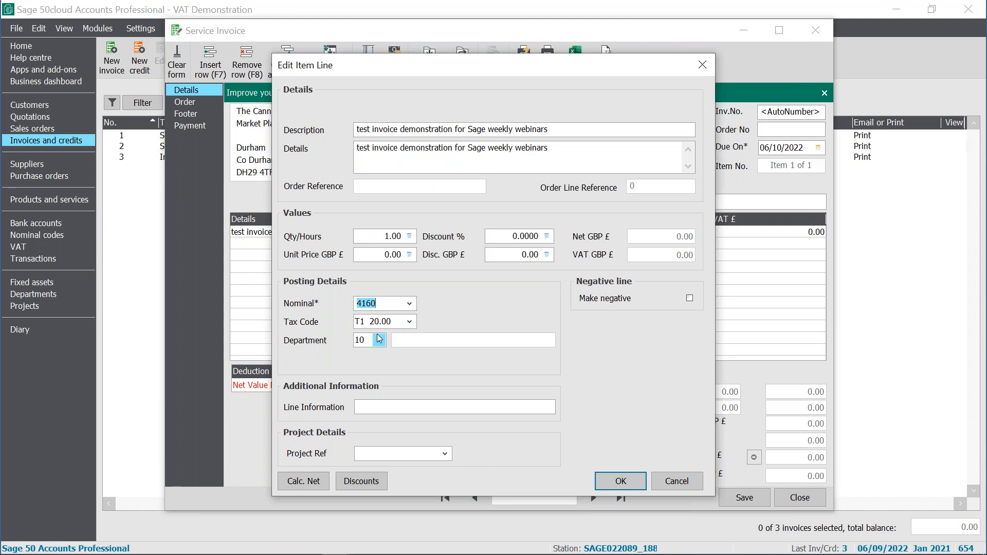
# - Review the item line's tax code, project reference and details text, then confirm the item line
pyautogui.click(409, 322)
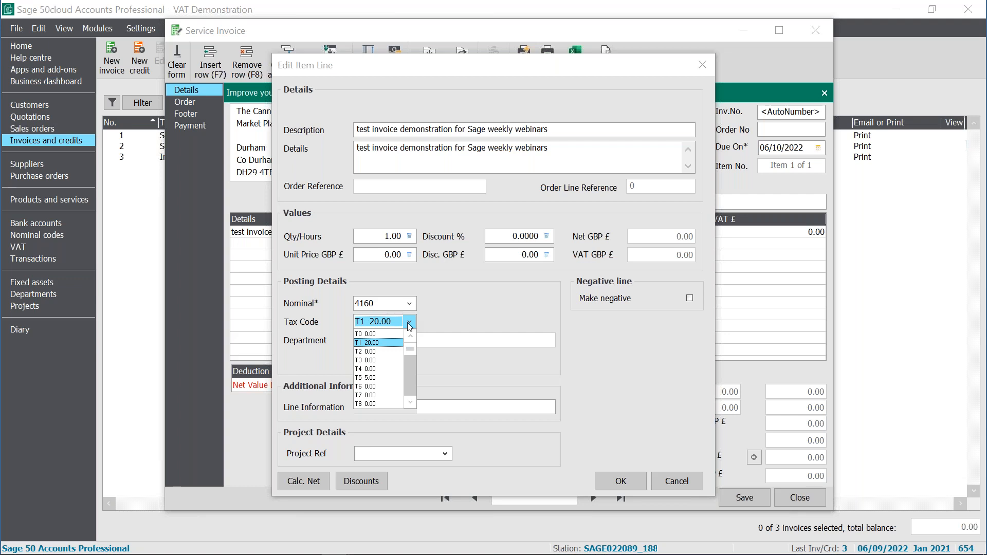
pyautogui.click(451, 310)
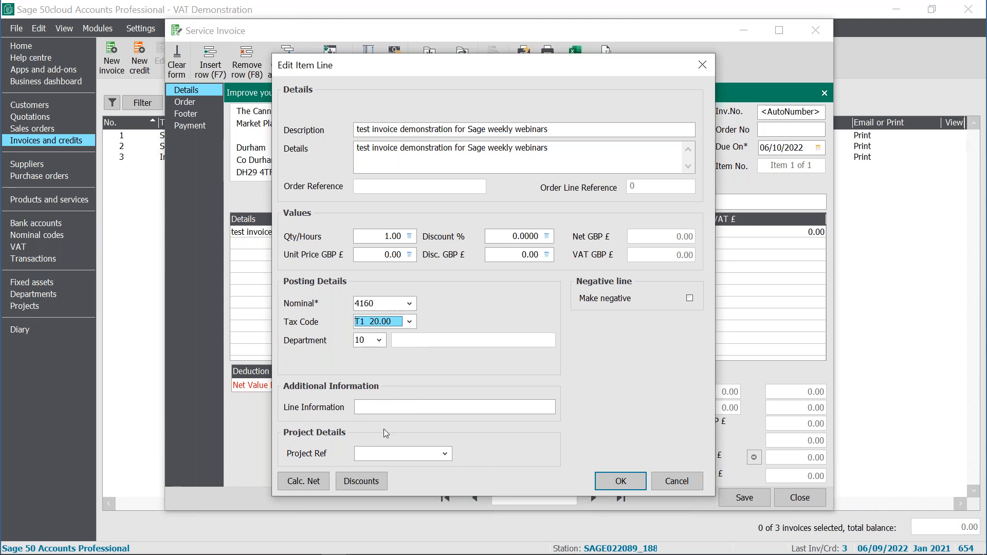
pyautogui.click(445, 455)
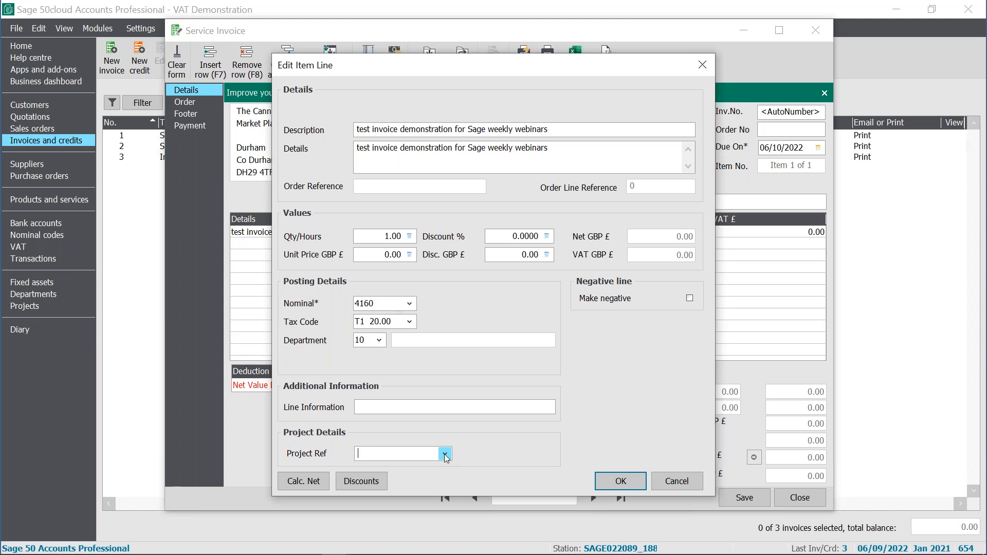
pyautogui.click(495, 459)
pyautogui.tripleClick(571, 152)
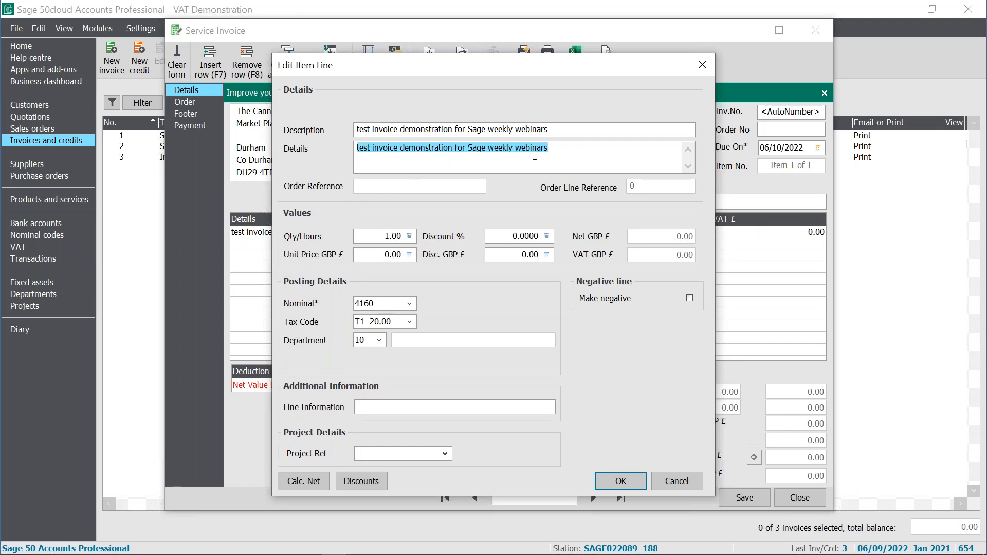
pyautogui.click(568, 148)
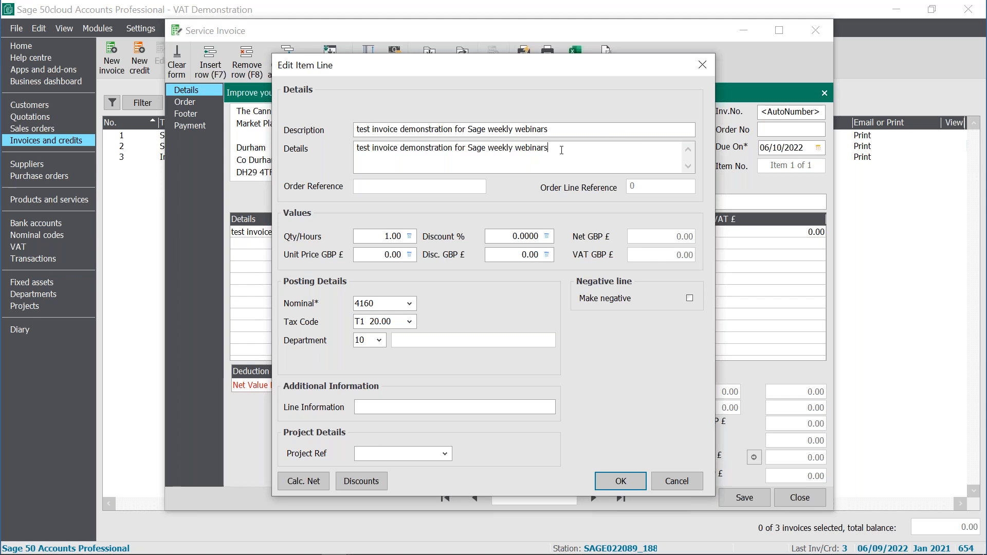
pyautogui.click(622, 483)
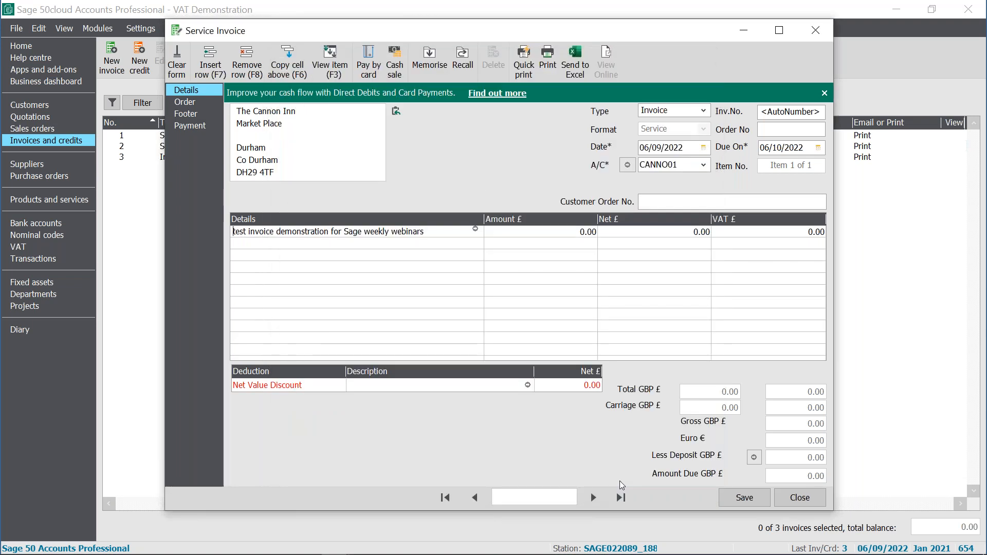
# - Save the service invoice, accepting the out-of-financial-year date warning, and close the invoice window
pyautogui.click(258, 242)
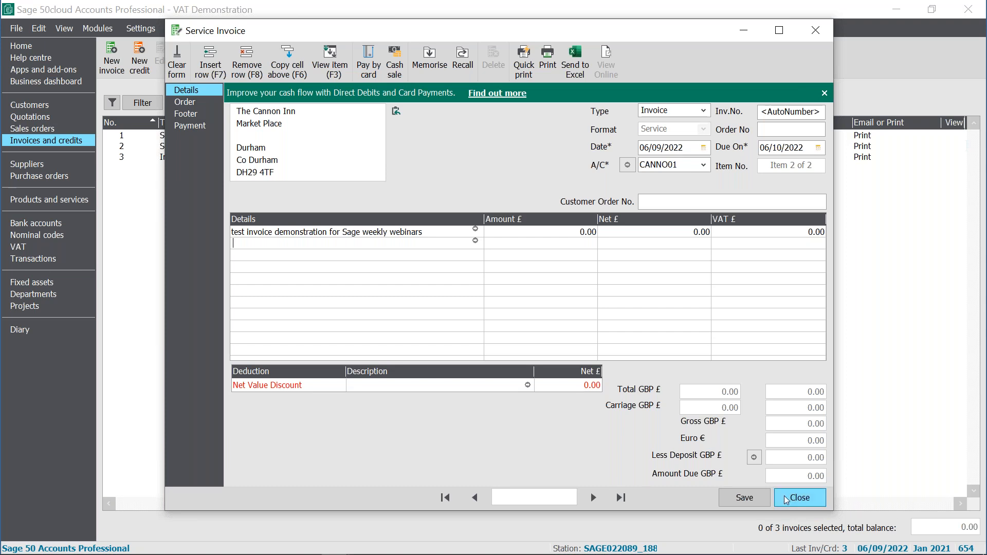
pyautogui.click(749, 500)
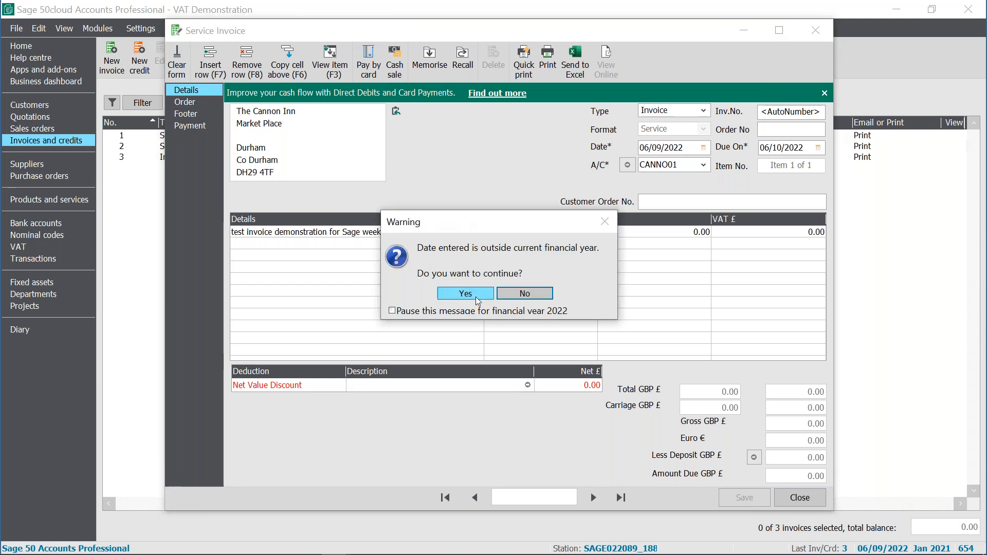
pyautogui.click(471, 292)
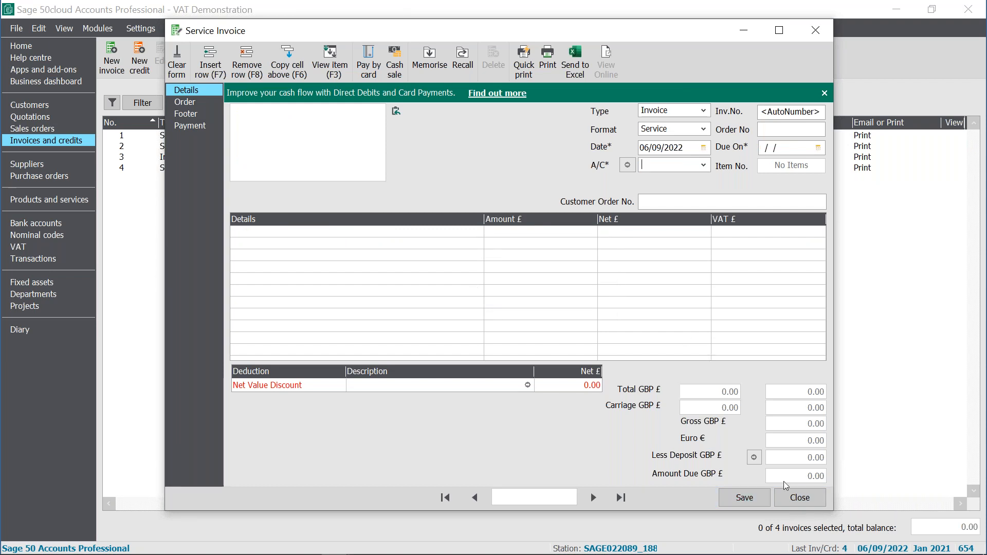
pyautogui.click(797, 496)
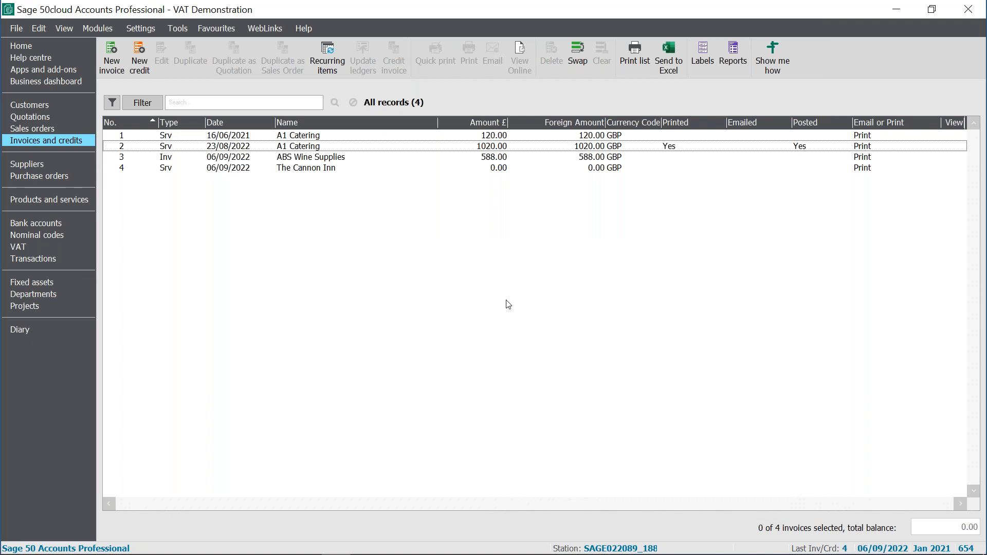
# - Reopen The Cannon Inn invoice, set the line's net amount to 100.00, save it past the date warning and close
pyautogui.click(324, 168)
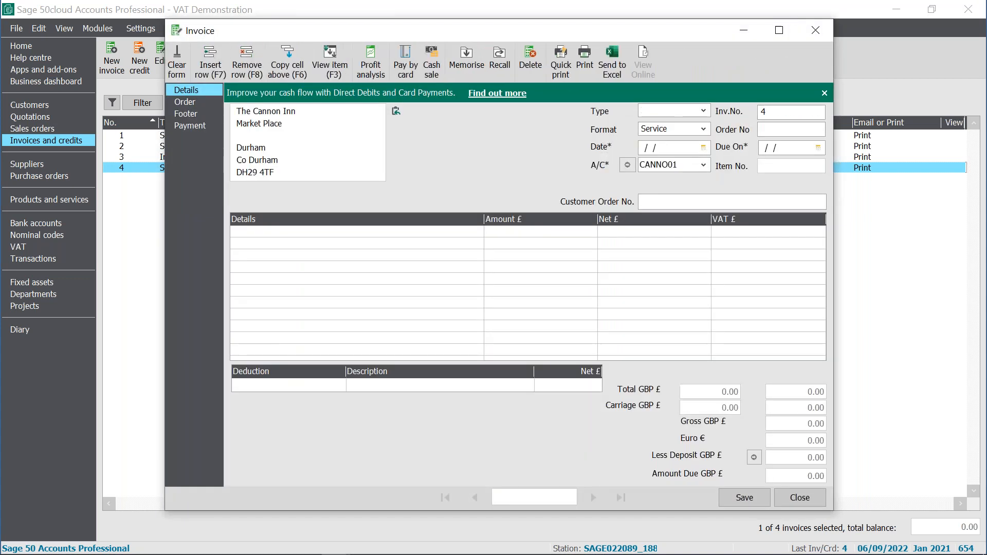
pyautogui.click(475, 229)
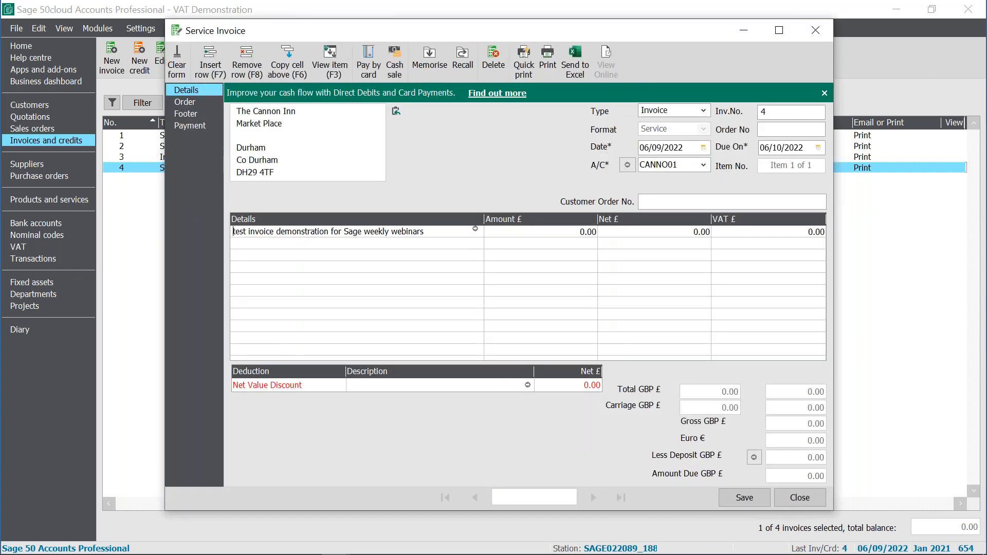
pyautogui.click(375, 258)
pyautogui.write('100.00')
pyautogui.click(633, 486)
pyautogui.click(750, 502)
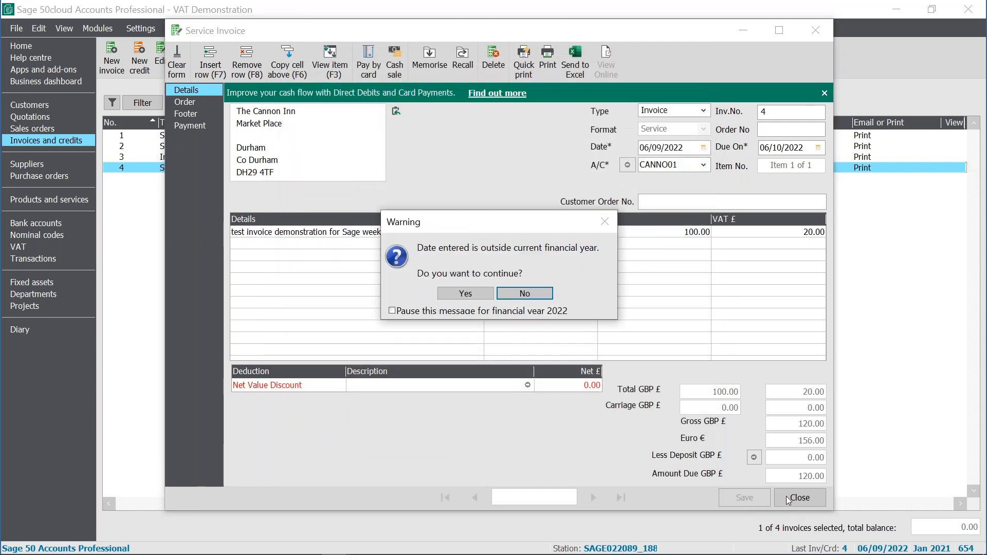
pyautogui.click(468, 293)
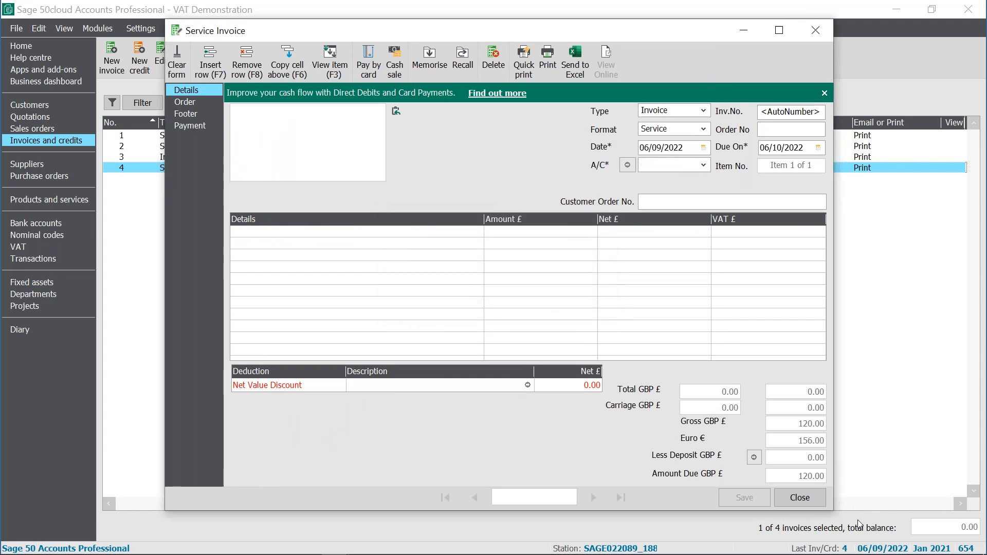
pyautogui.click(801, 499)
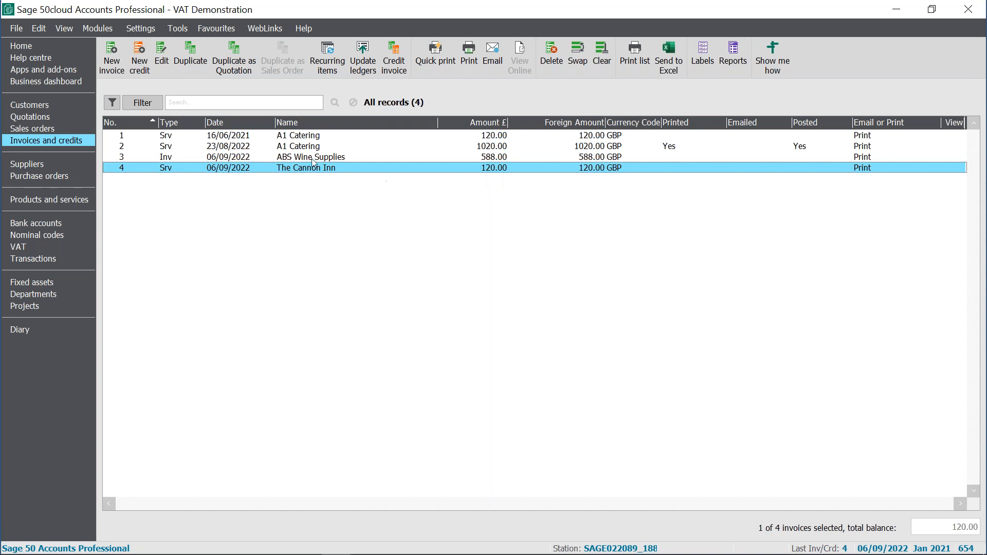
# - Open The Cannon Inn's customer record and examine its activity and transaction 618's details
pyautogui.click(55, 106)
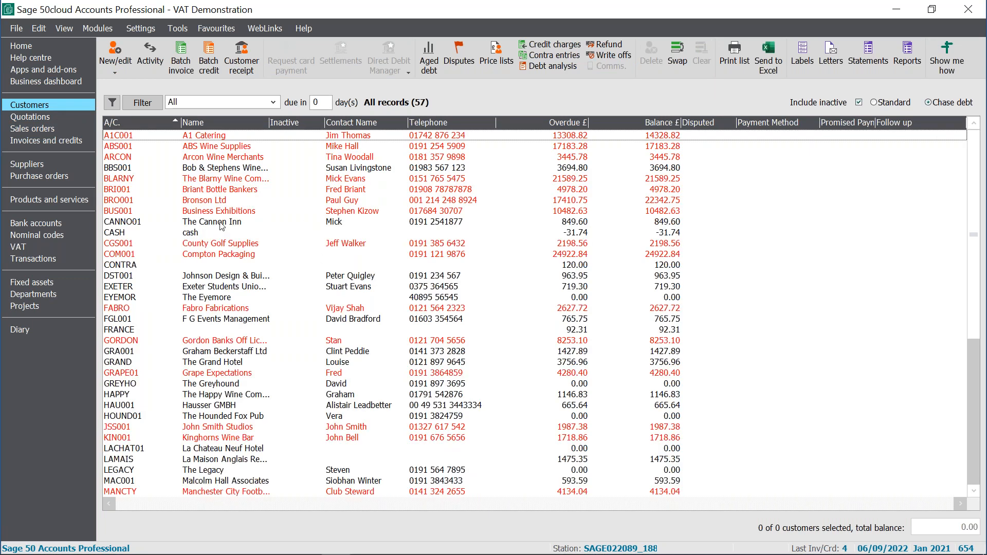
pyautogui.click(220, 222)
pyautogui.click(219, 222)
pyautogui.click(220, 222)
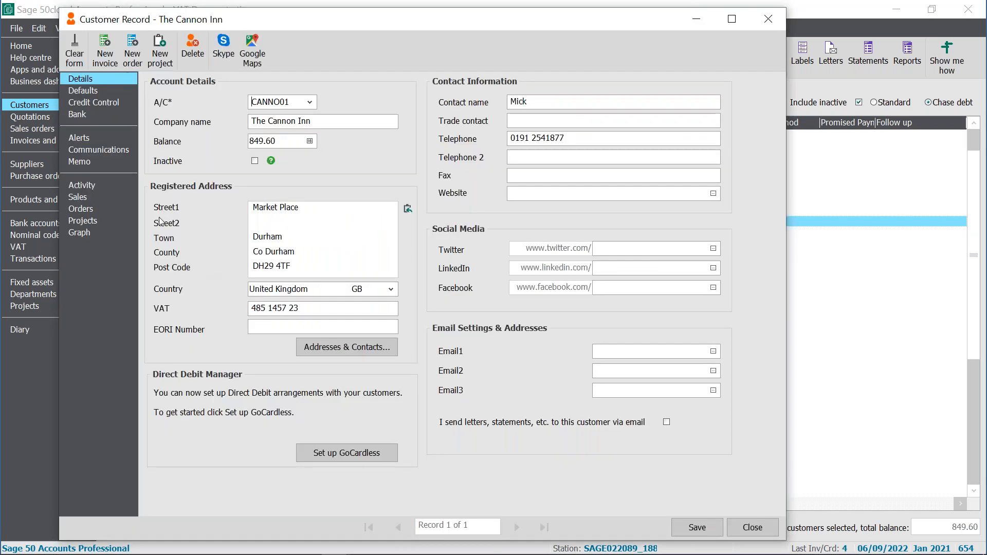
pyautogui.click(102, 184)
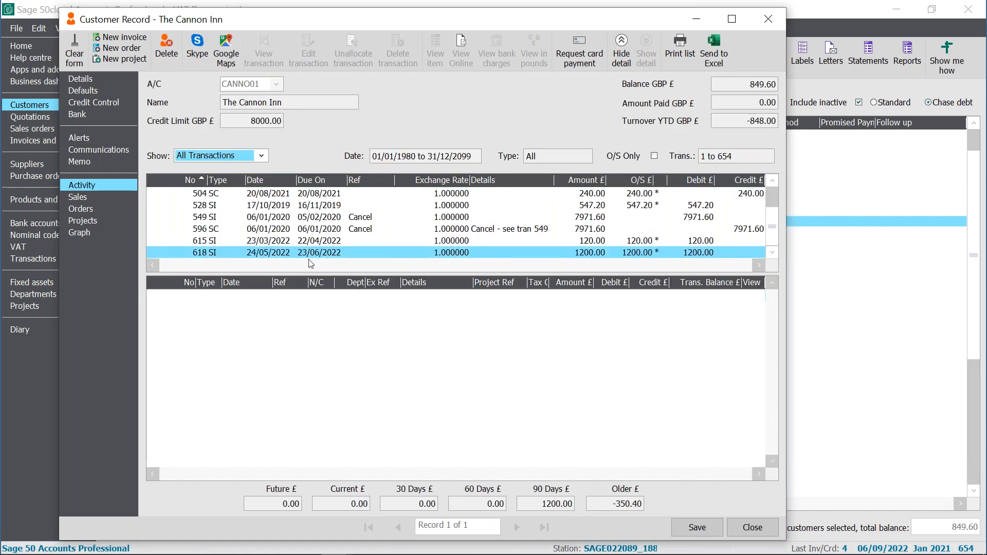
pyautogui.click(271, 253)
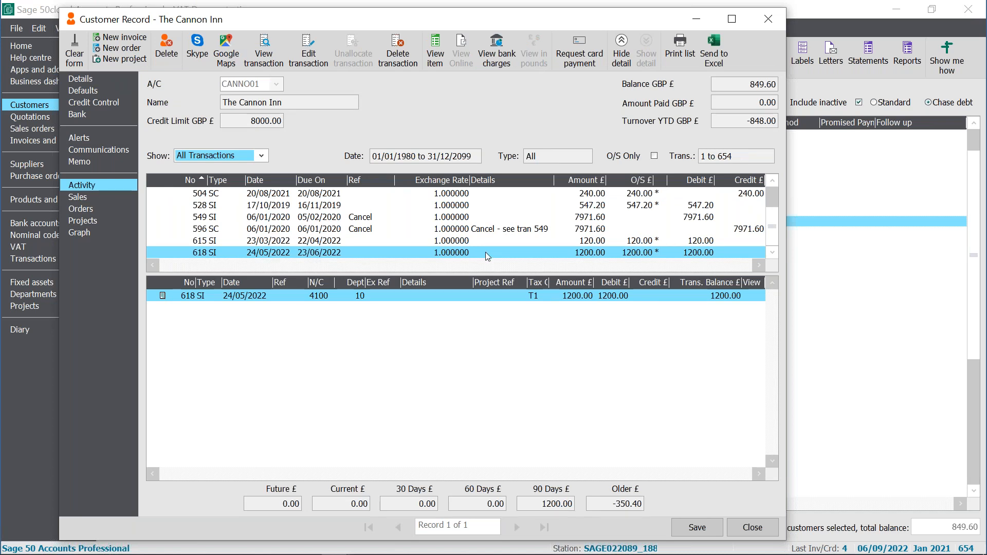
pyautogui.click(739, 529)
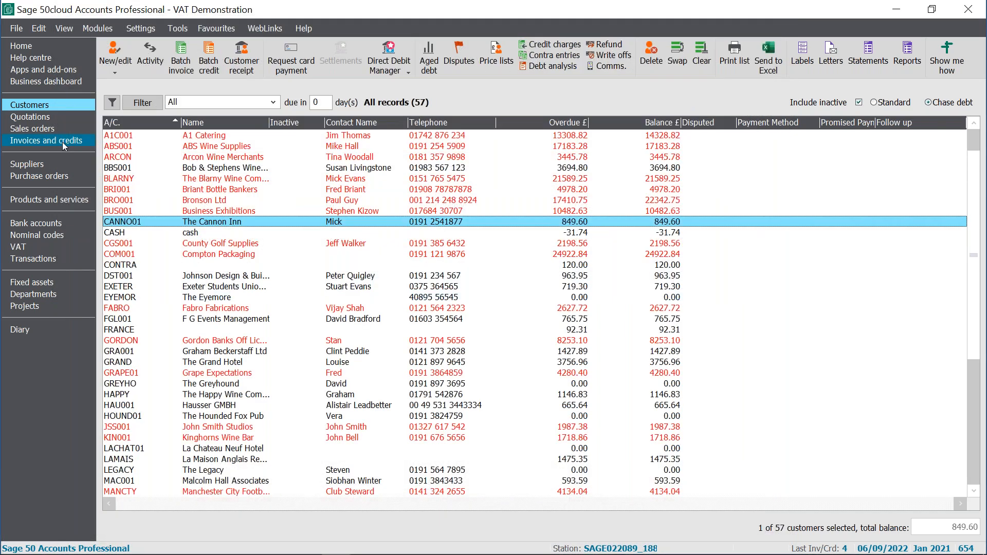
# - Post The Cannon Inn invoice 4 with Update Ledgers using preview output, then close the preview
pyautogui.click(63, 142)
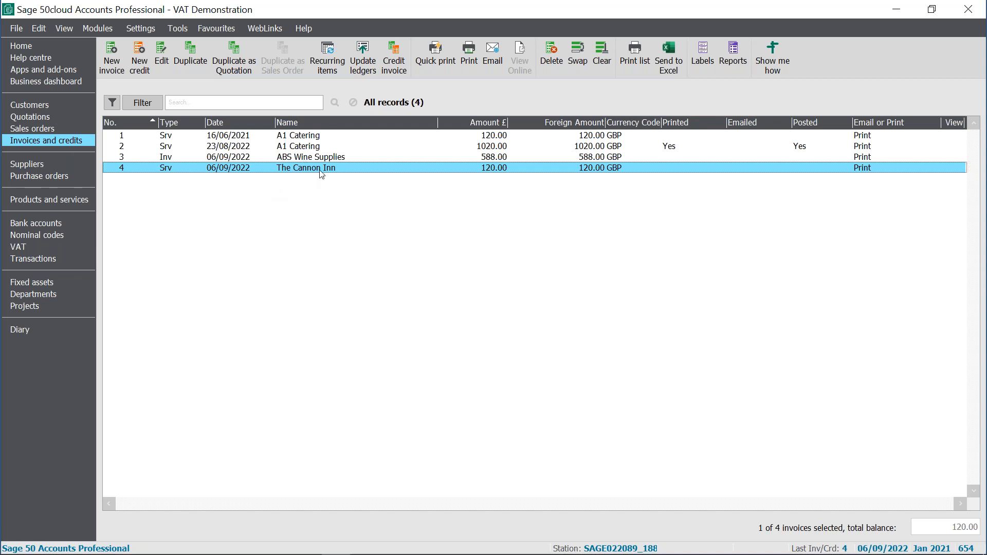
pyautogui.click(365, 59)
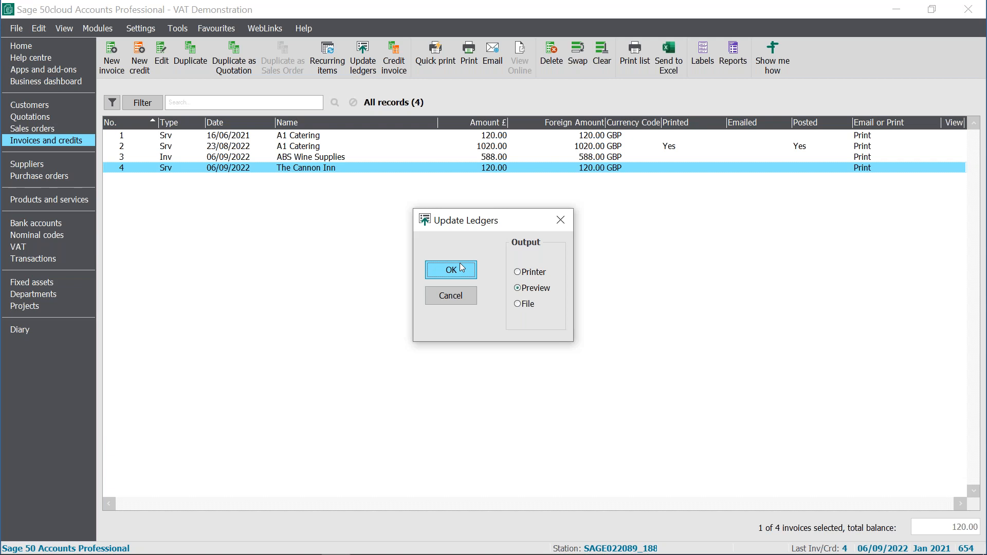
pyautogui.click(463, 275)
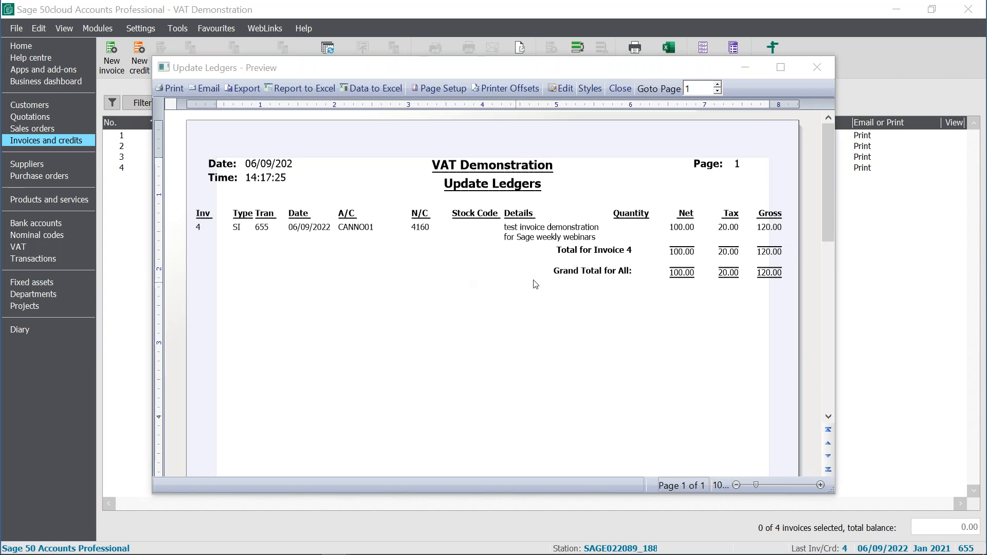
pyautogui.click(821, 58)
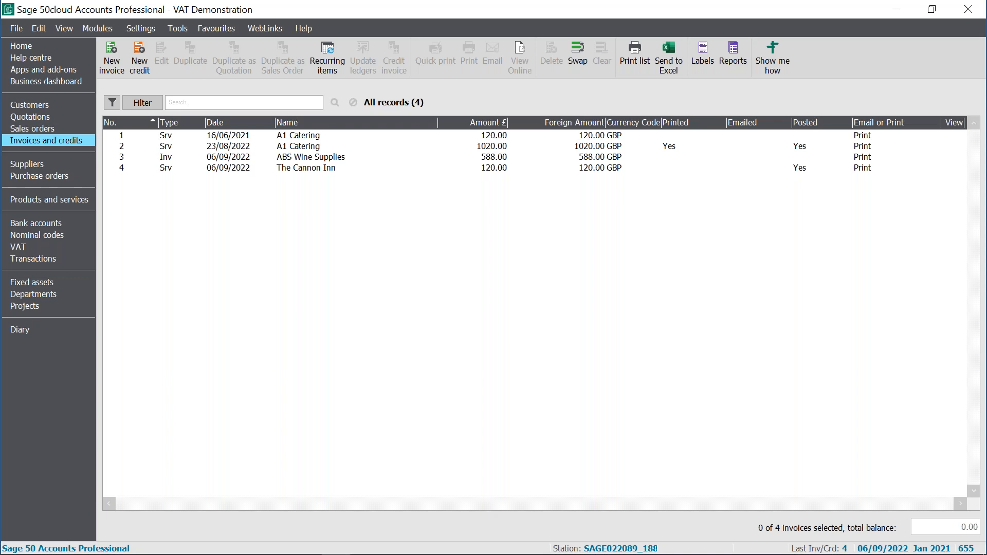
# - Open the posted A1 Catering invoice 2 to view it, acknowledge the already-posted notice and close it
pyautogui.click(297, 148)
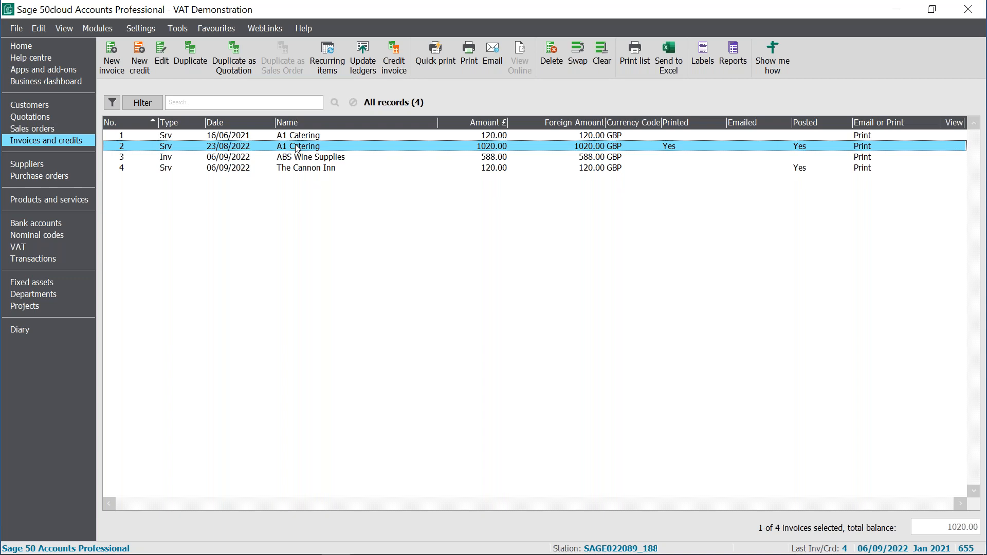
pyautogui.click(299, 146)
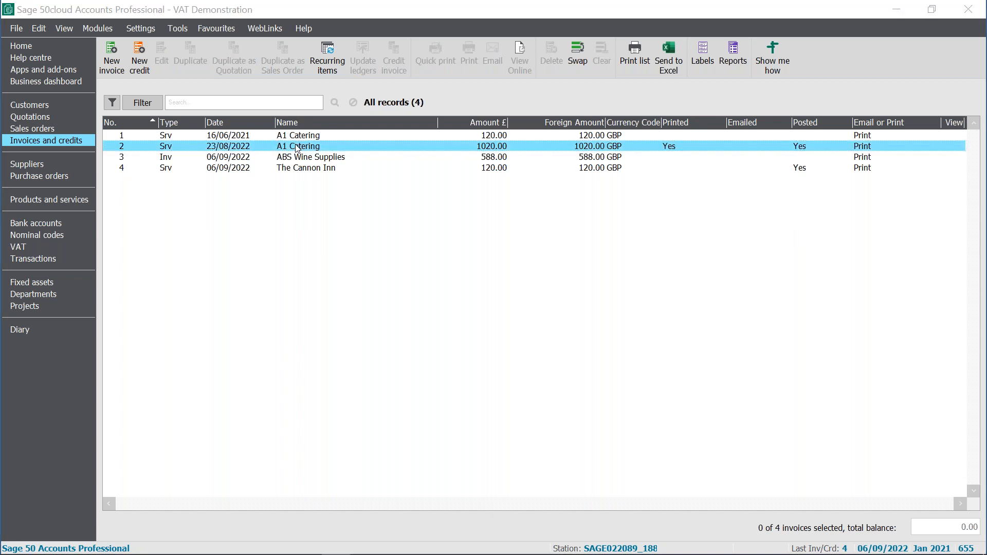
pyautogui.doubleClick(298, 148)
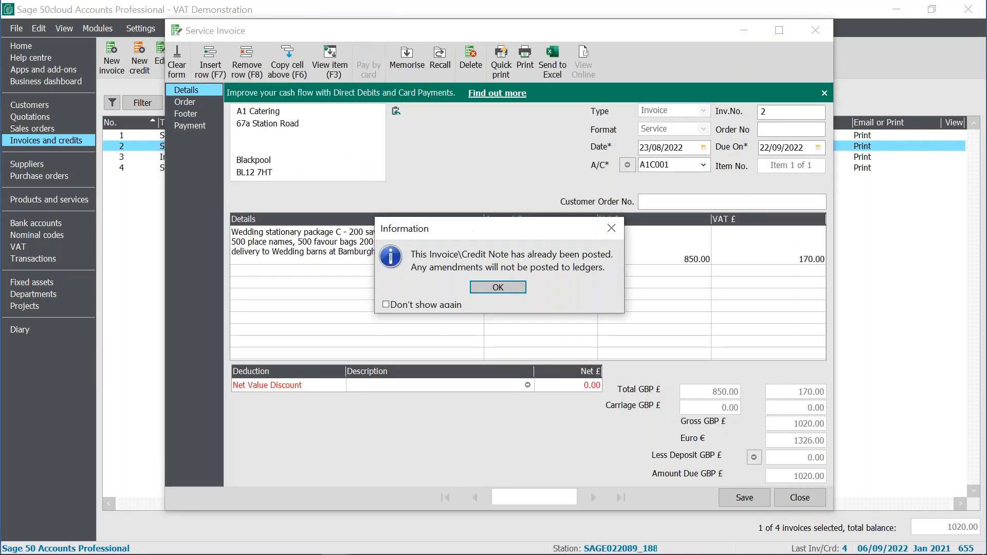
pyautogui.click(511, 287)
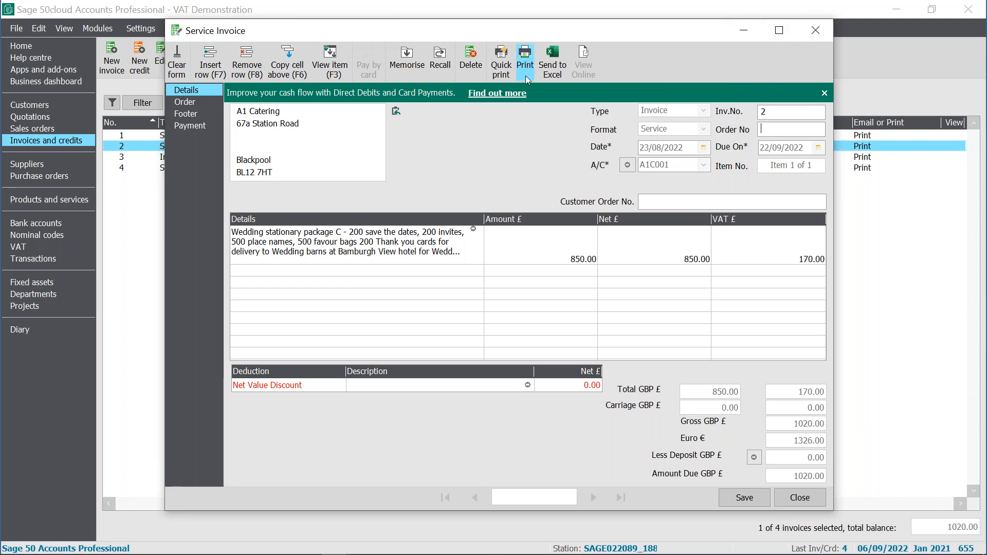
pyautogui.click(818, 30)
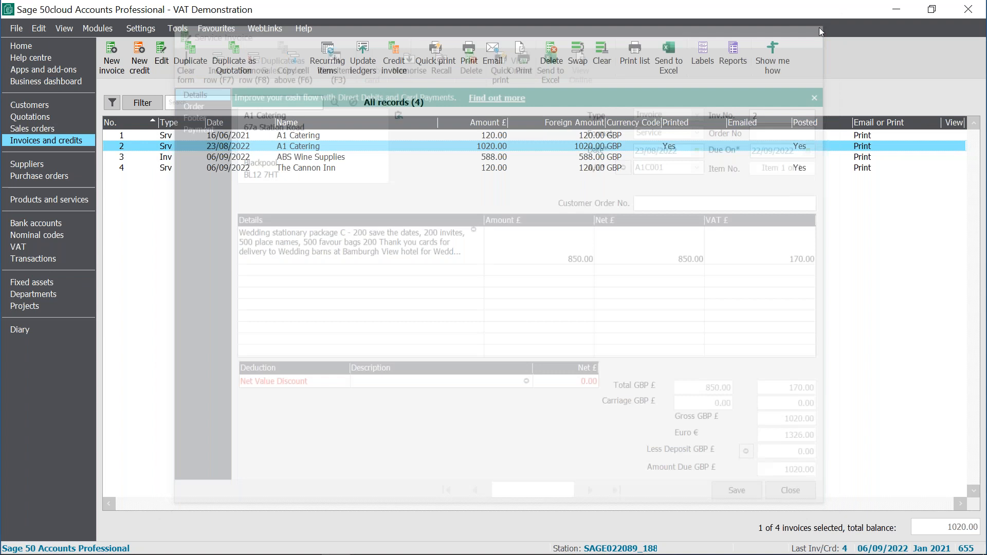
# - Print invoice 2 by previewing it with the A4 Inv\Crd Without Discount - Plain Paper (Print or Email) layout
pyautogui.click(469, 57)
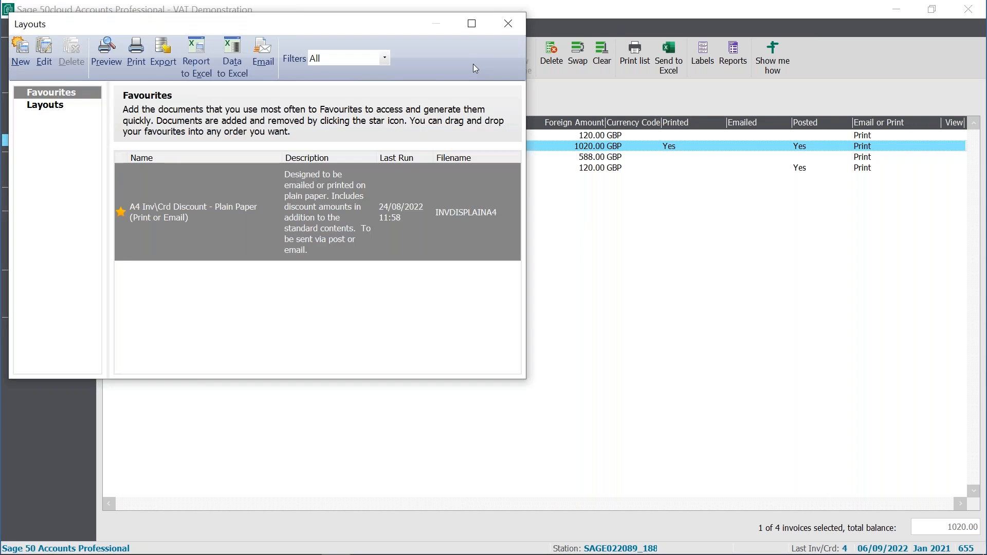
pyautogui.click(473, 33)
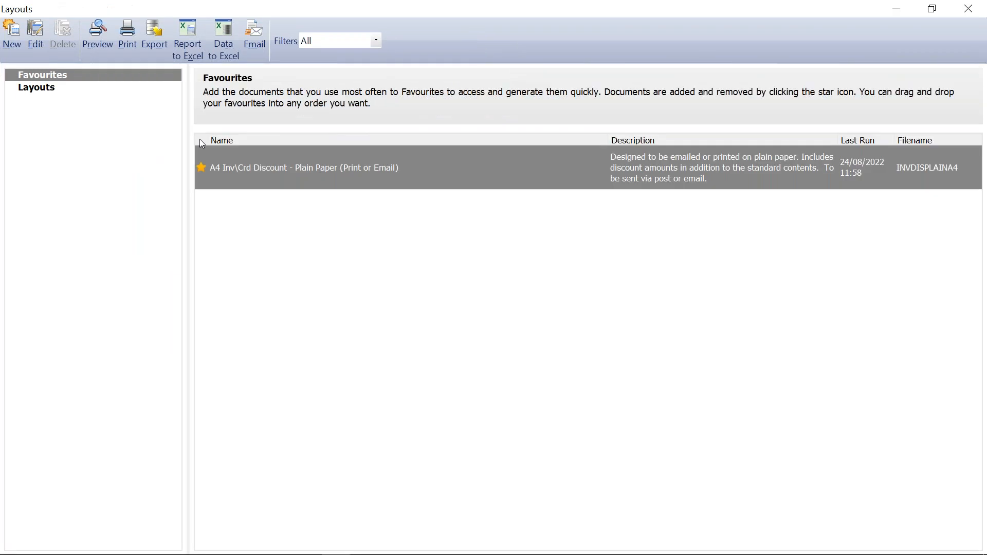
pyautogui.click(47, 90)
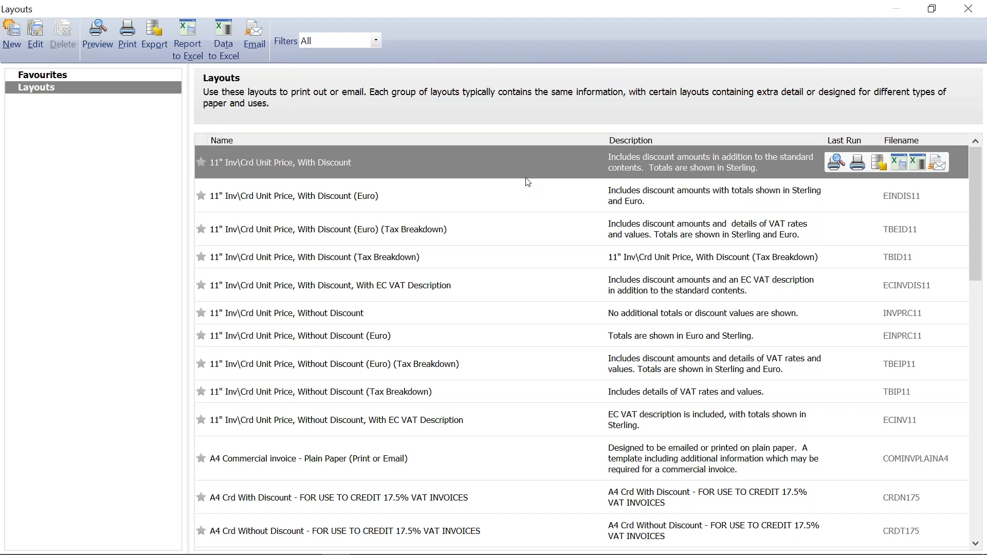
pyautogui.scroll(-10, 490, 379)
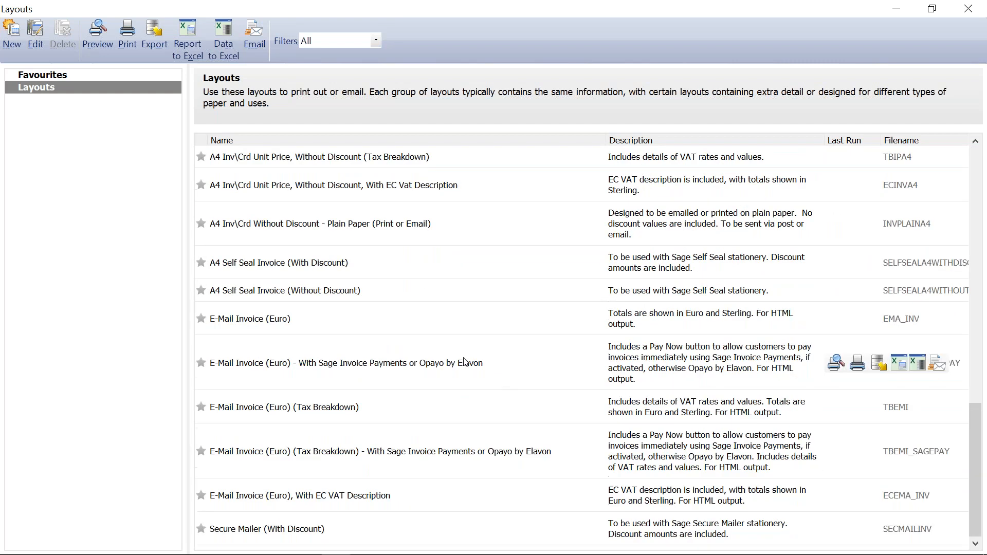
pyautogui.click(373, 235)
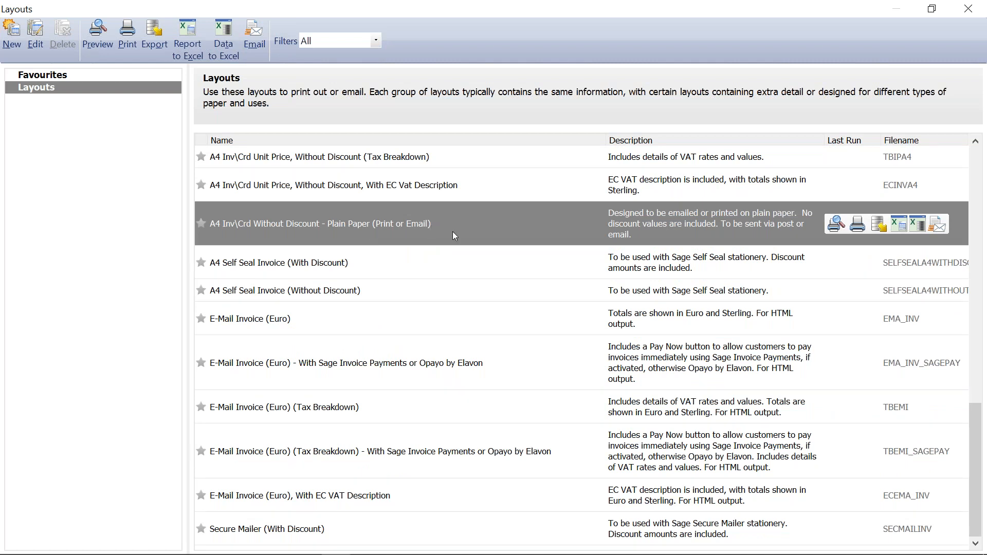
pyautogui.click(834, 225)
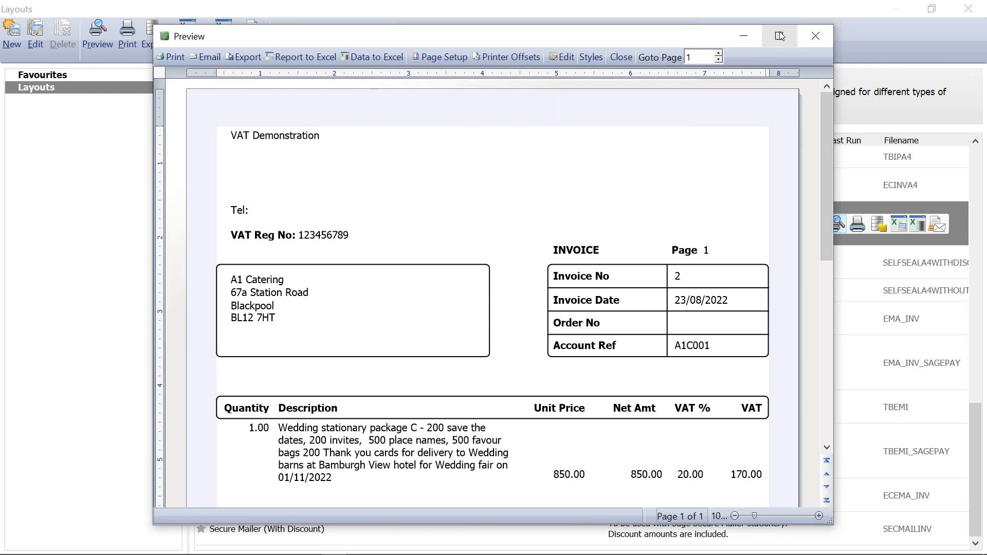
# - Close the invoice 2 preview
pyautogui.click(780, 35)
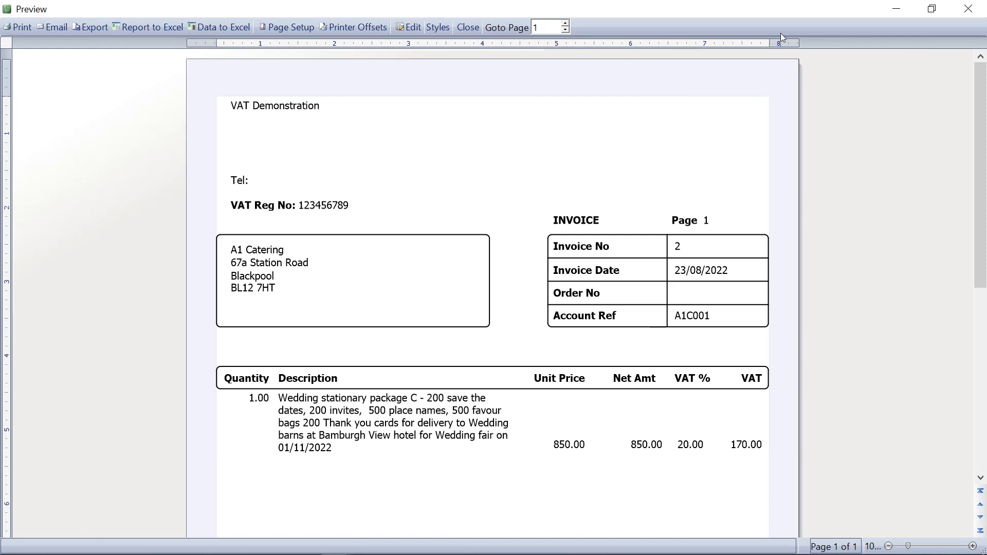
pyautogui.click(975, 9)
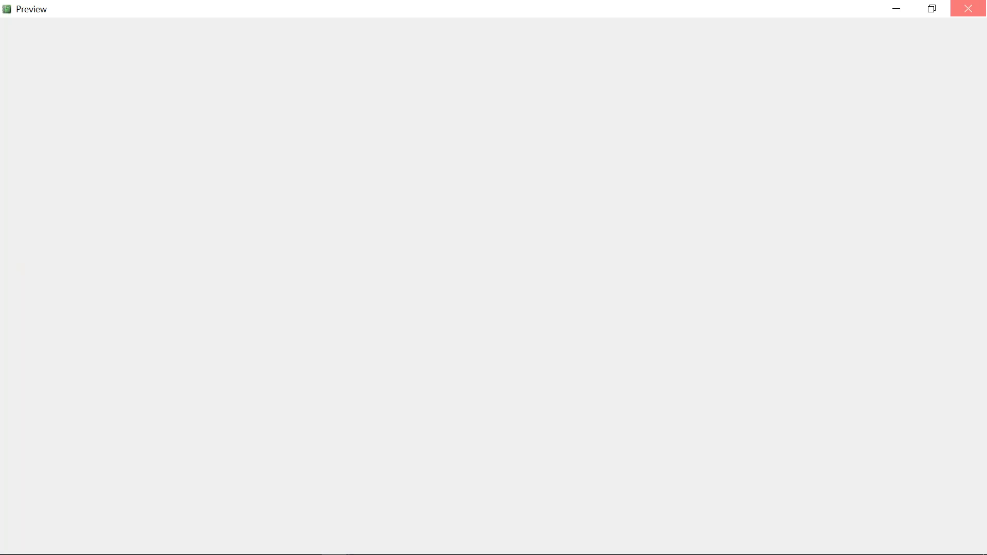
pyautogui.click(979, 10)
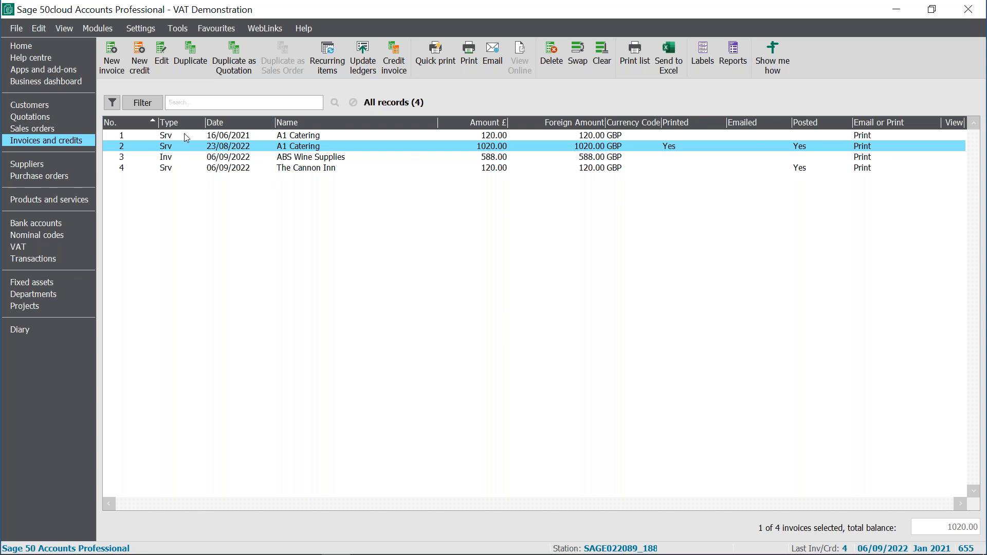
# - Open ABS Wine Supplies' product invoice 3 to view it, then close it
pyautogui.keyDown('ctrl'); pyautogui.click(170, 159); pyautogui.keyUp('ctrl')
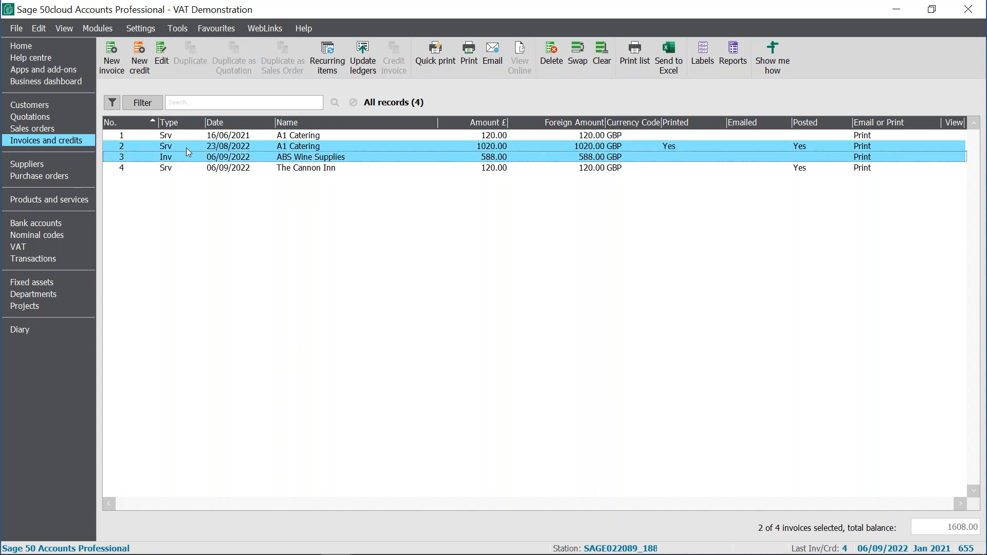
pyautogui.keyDown('ctrl'); pyautogui.click(187, 147); pyautogui.keyUp('ctrl')
pyautogui.keyDown('ctrl'); pyautogui.click(187, 157); pyautogui.keyUp('ctrl')
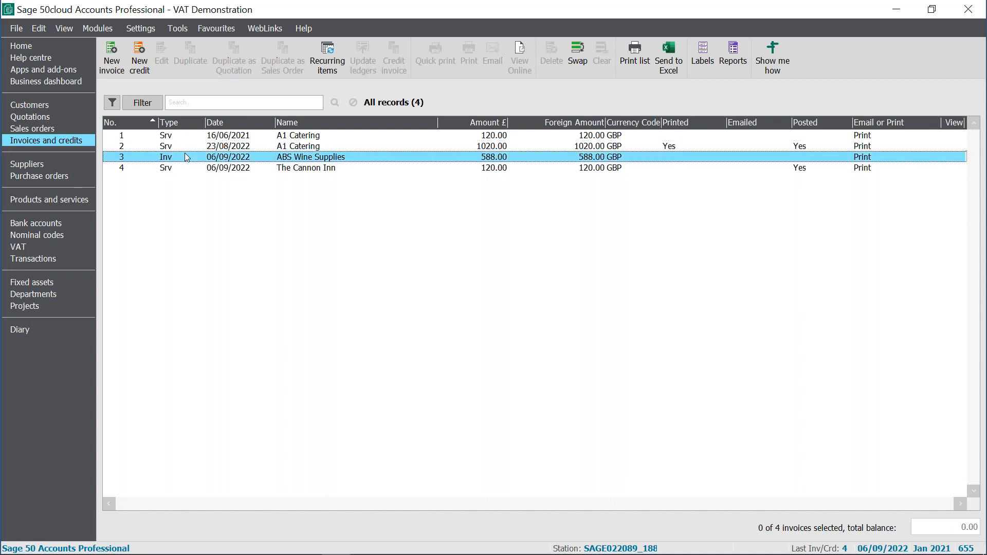
pyautogui.doubleClick(187, 158)
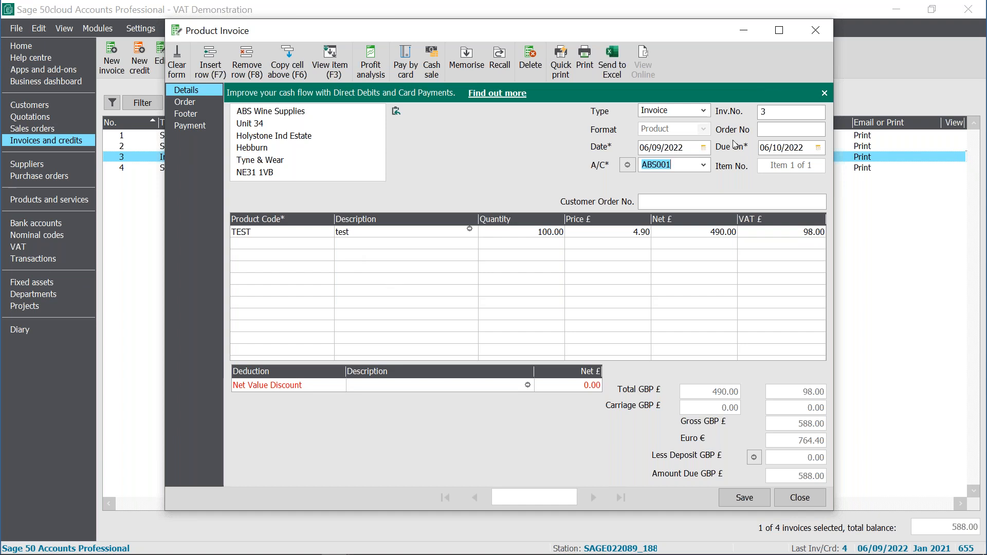
pyautogui.click(822, 26)
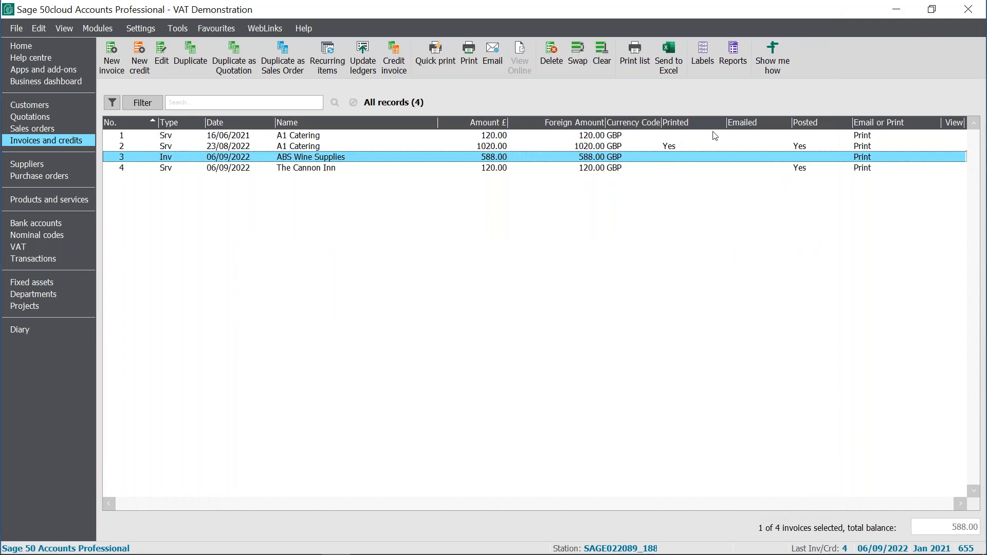
pyautogui.click(146, 63)
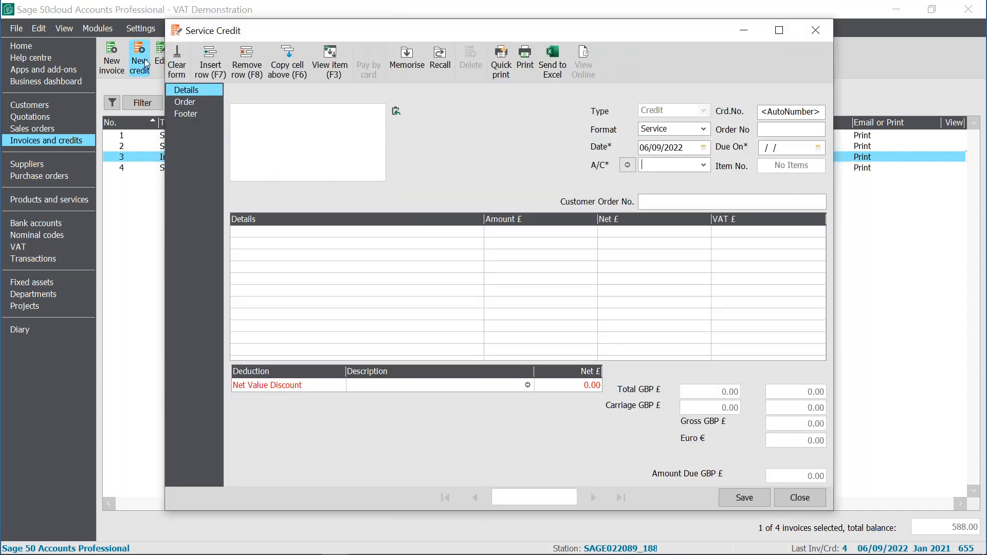
pyautogui.click(703, 129)
pyautogui.click(669, 142)
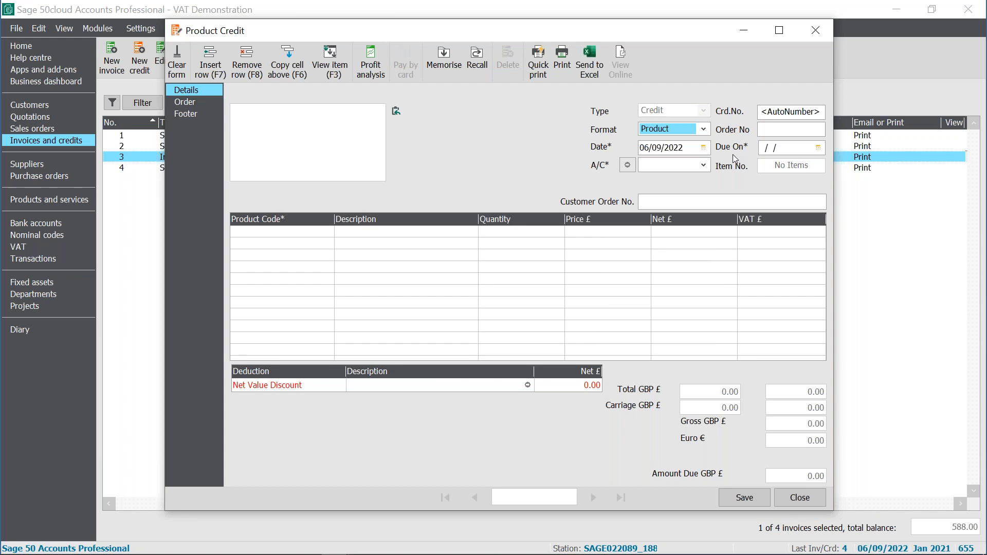
pyautogui.click(816, 32)
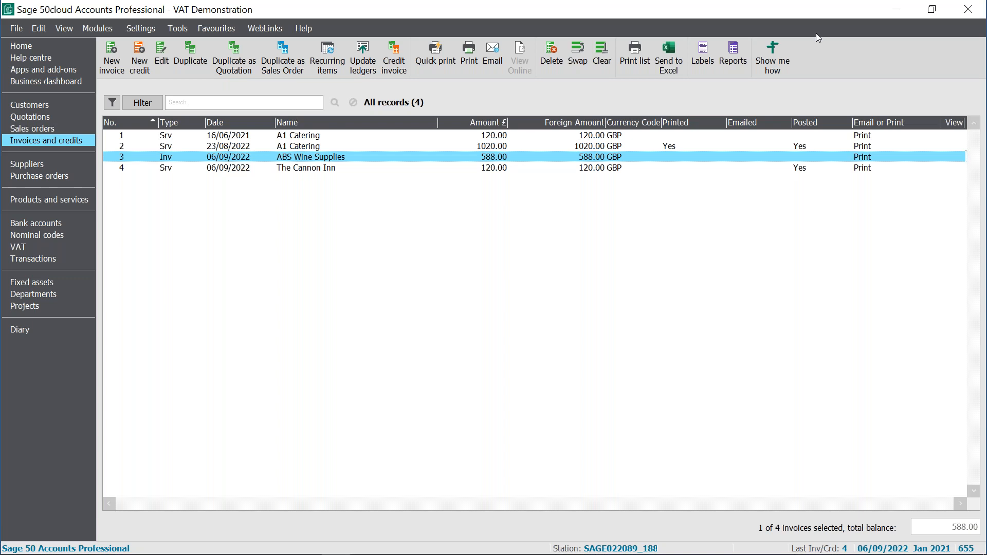
# - Start a new quotation with the Service format
pyautogui.click(46, 121)
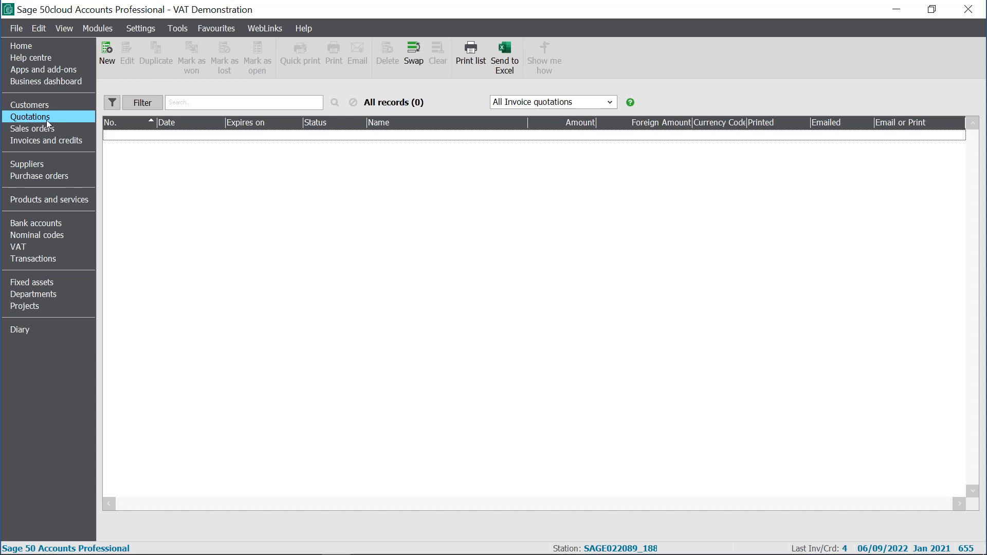
pyautogui.click(108, 63)
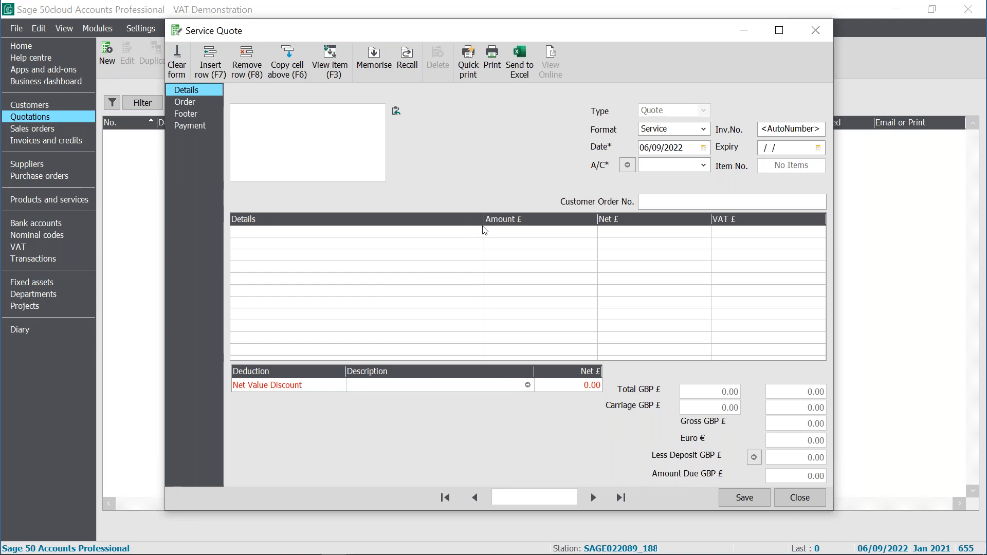
pyautogui.click(703, 131)
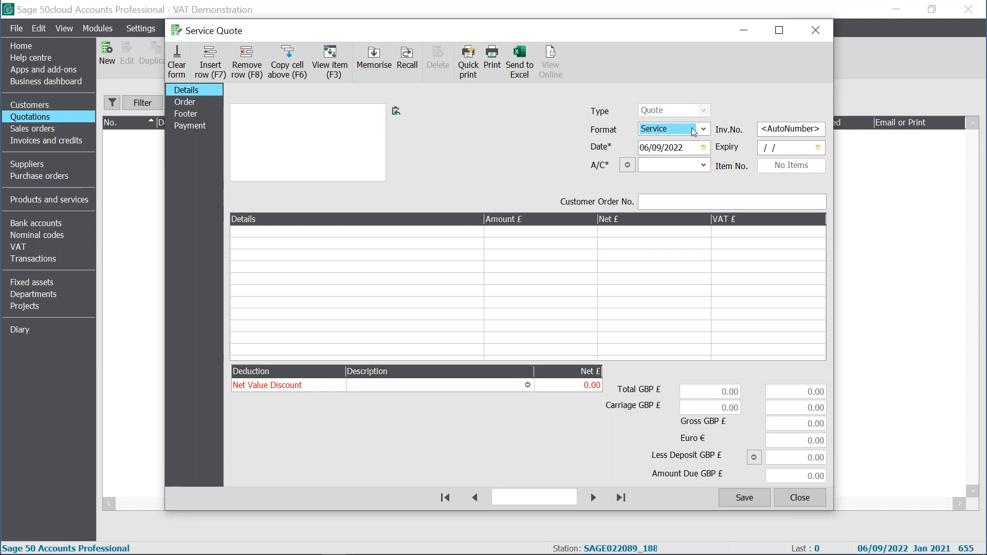
pyautogui.click(704, 129)
pyautogui.click(666, 149)
# - Select ABS Wine Supplies as the quotation's customer account
pyautogui.click(704, 164)
pyautogui.click(741, 234)
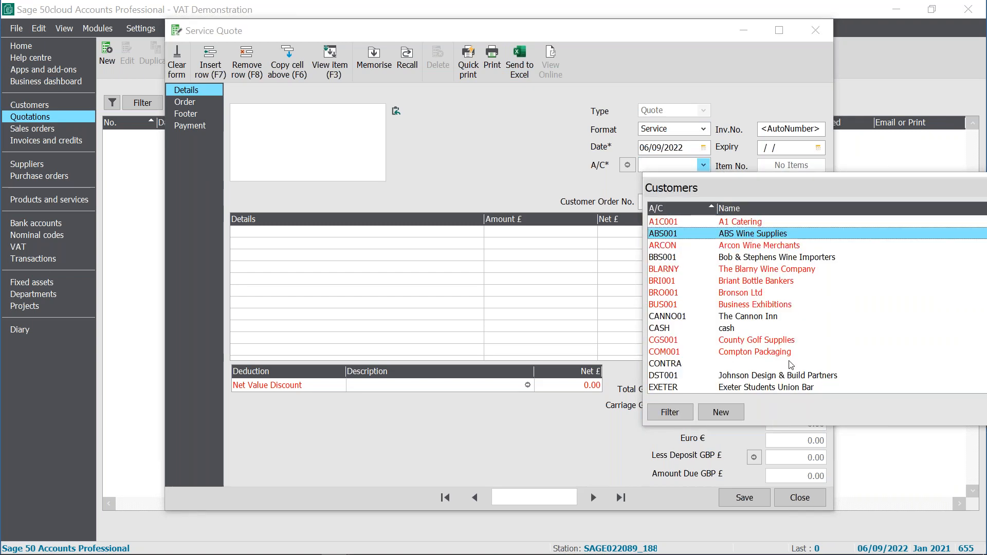
pyautogui.click(718, 412)
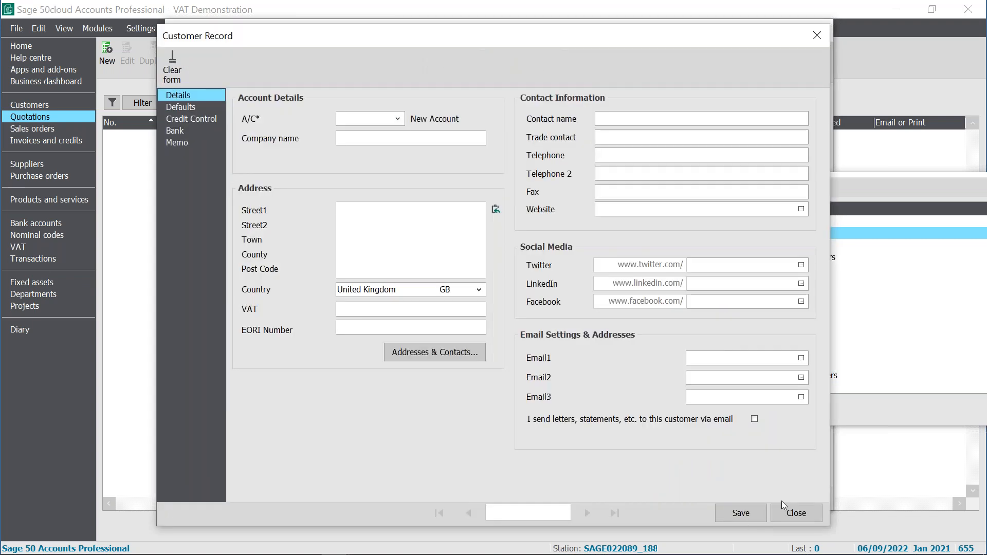
pyautogui.click(796, 513)
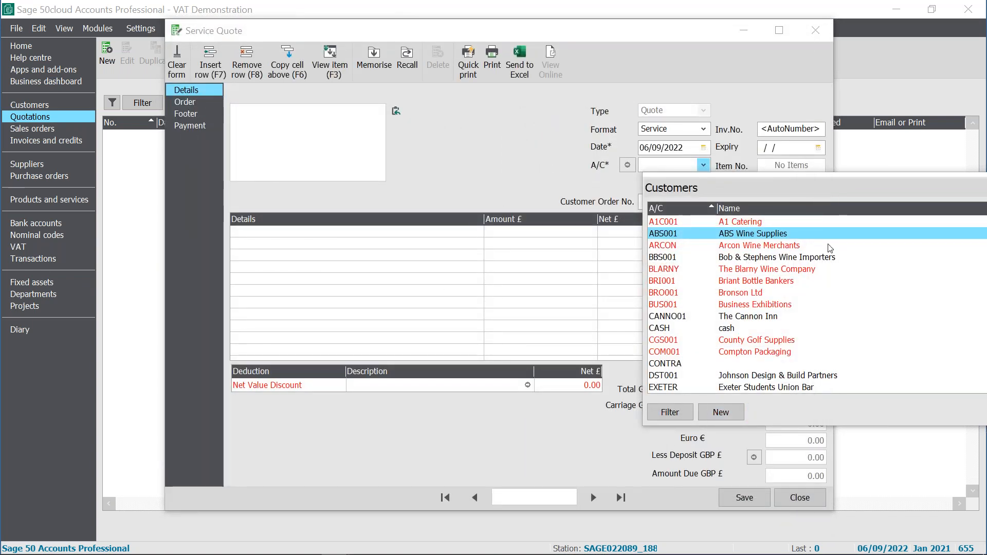
pyautogui.click(808, 233)
pyautogui.press('Return')
# - Add a quotation line described as service quotation with a unit price of 200.00
pyautogui.write('s')
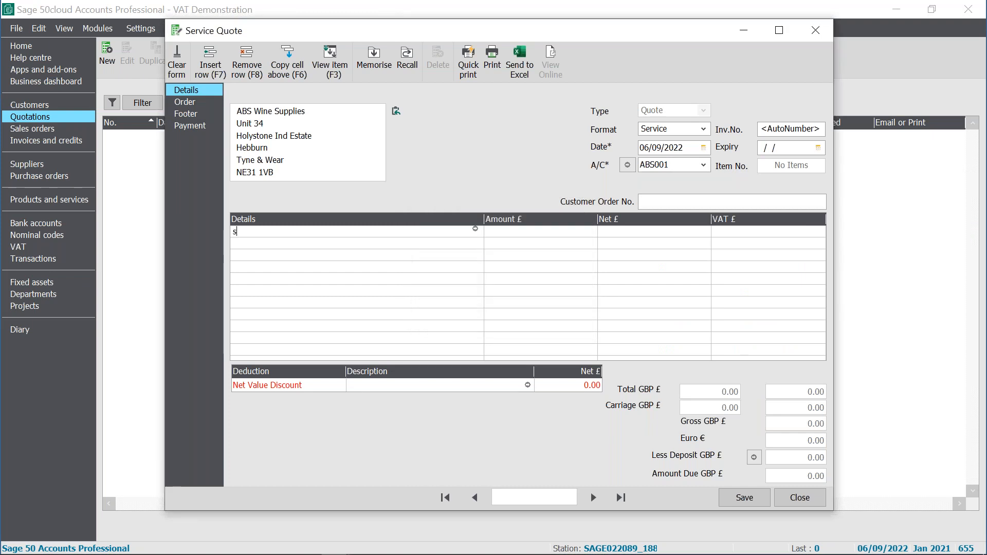
pyautogui.write('ervice quotation')
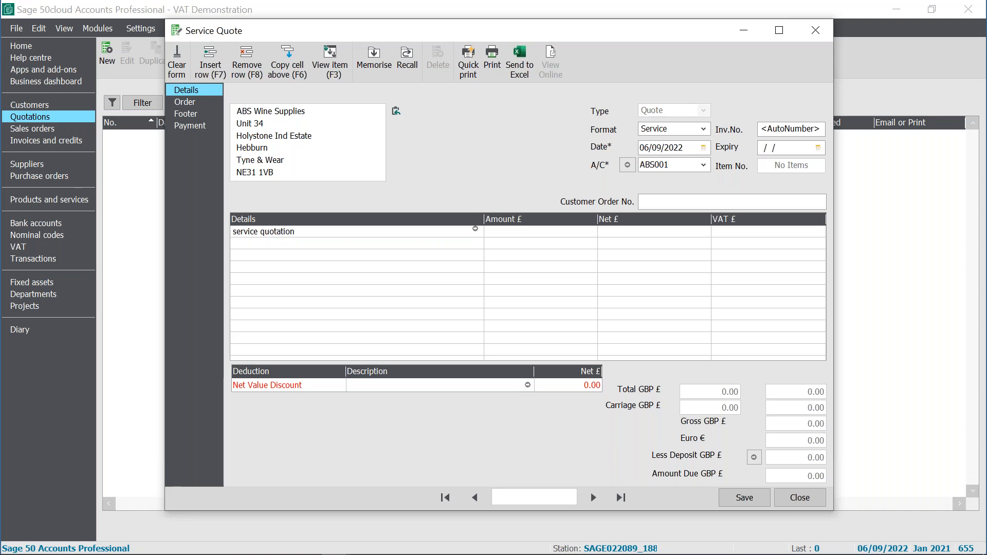
pyautogui.click(475, 229)
pyautogui.click(475, 230)
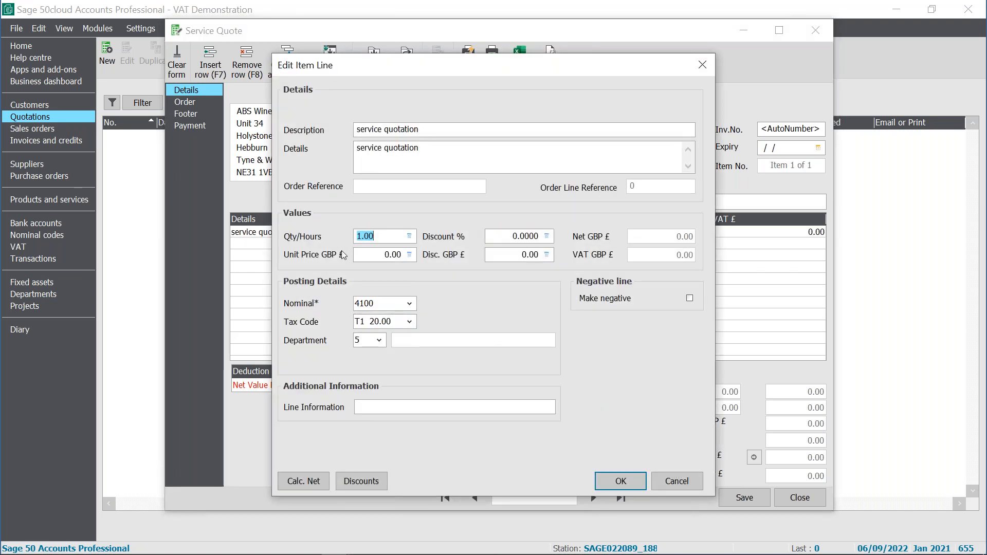
pyautogui.click(381, 256)
pyautogui.write('20')
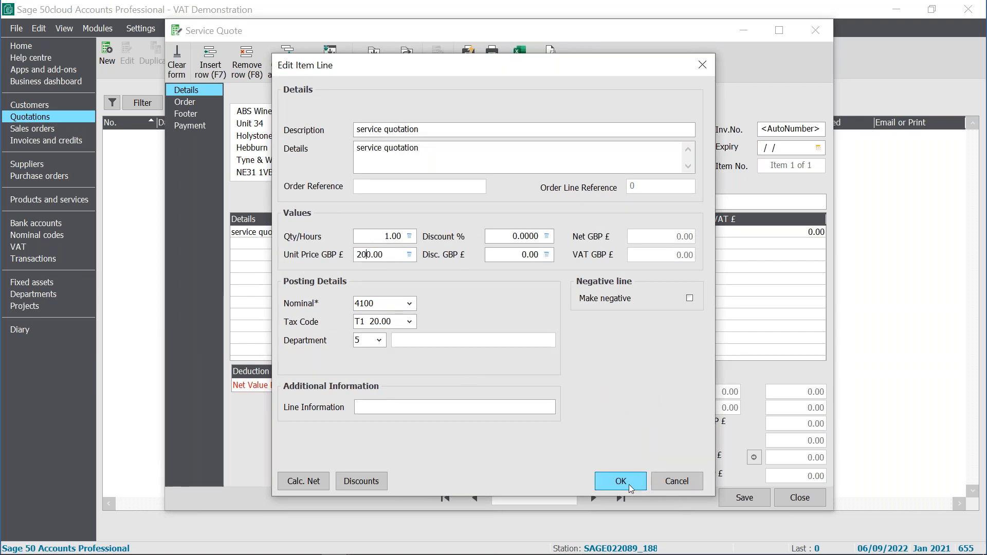
pyautogui.click(629, 486)
# - Save the quotation, continuing past the financial-year warning and declining the account status change, then close it
pyautogui.click(731, 494)
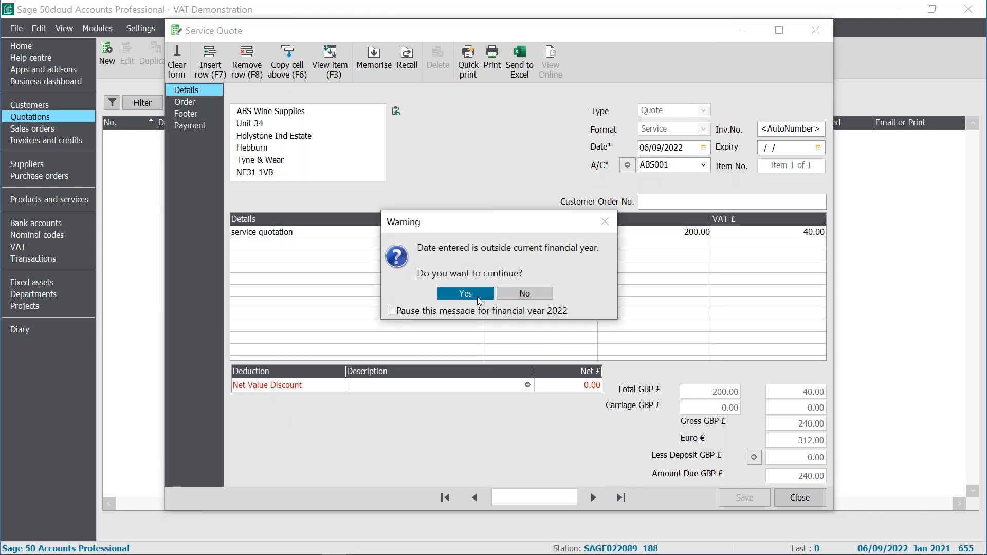
pyautogui.click(479, 301)
pyautogui.click(517, 314)
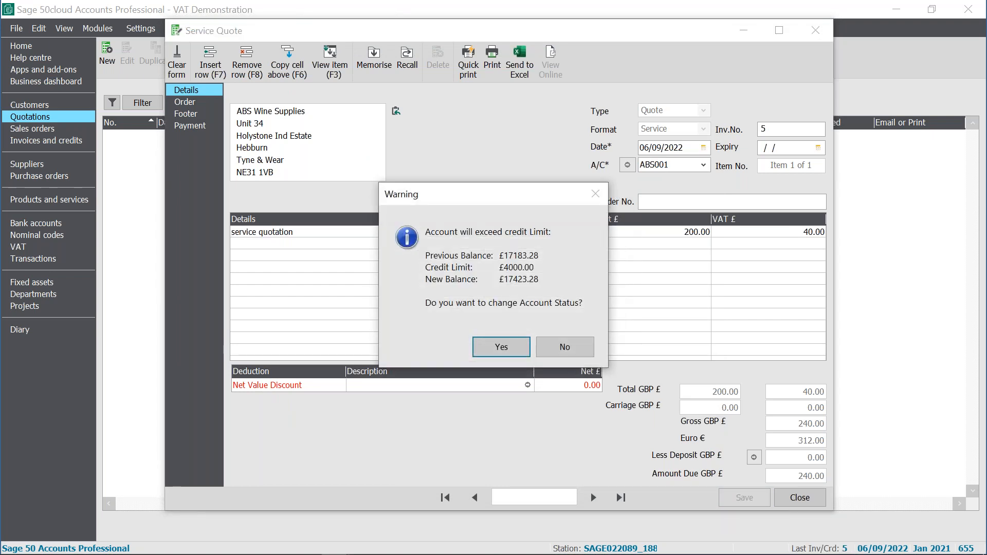
pyautogui.click(571, 354)
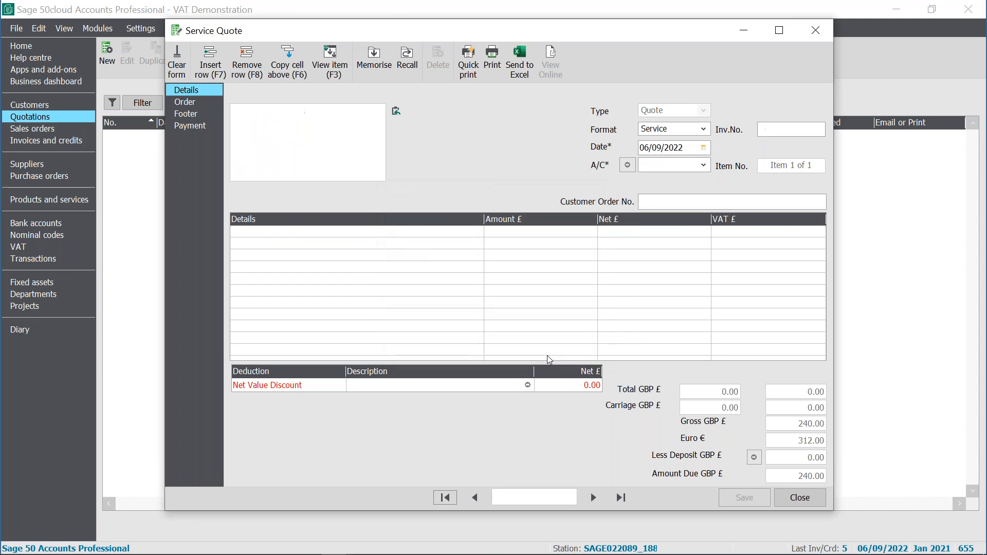
pyautogui.click(809, 500)
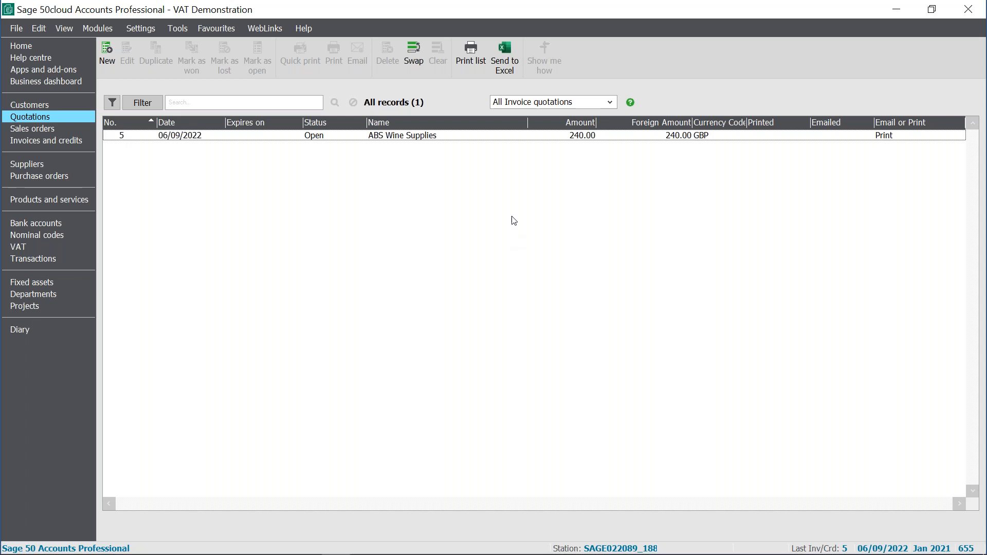
# - Review the new quotation in the quotations list and in the invoices and credits list
pyautogui.click(335, 138)
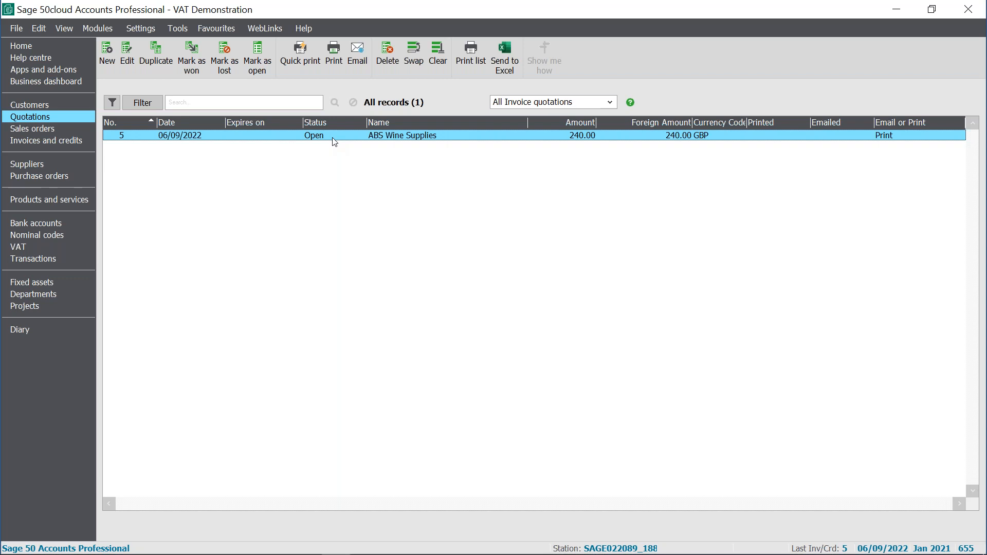
pyautogui.click(61, 141)
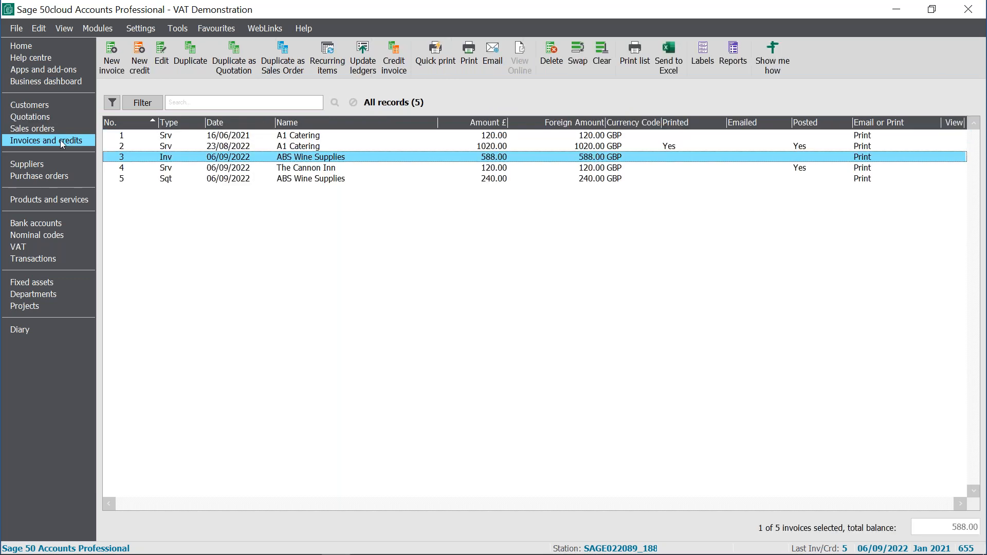
pyautogui.keyDown('ctrl'); pyautogui.click(180, 179); pyautogui.keyUp('ctrl')
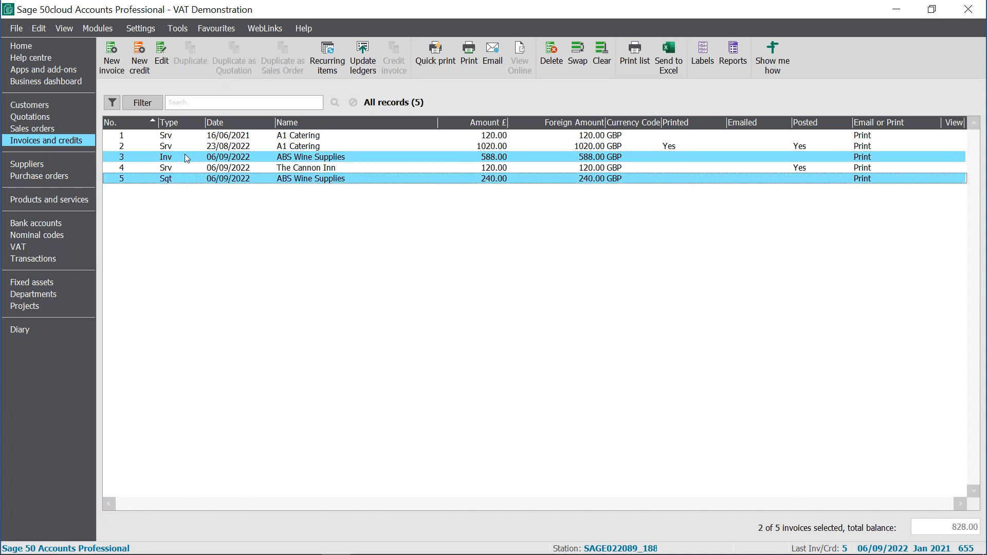
pyautogui.keyDown('ctrl'); pyautogui.click(185, 156); pyautogui.keyUp('ctrl')
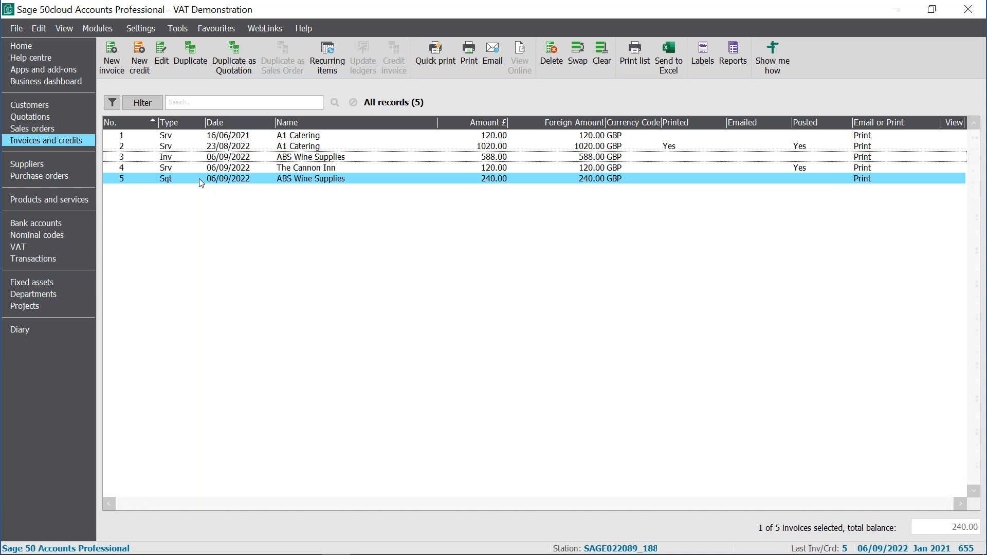
# - Convert quotation 5 to an invoice by marking it as won, then check the invoices and credits list
pyautogui.click(47, 118)
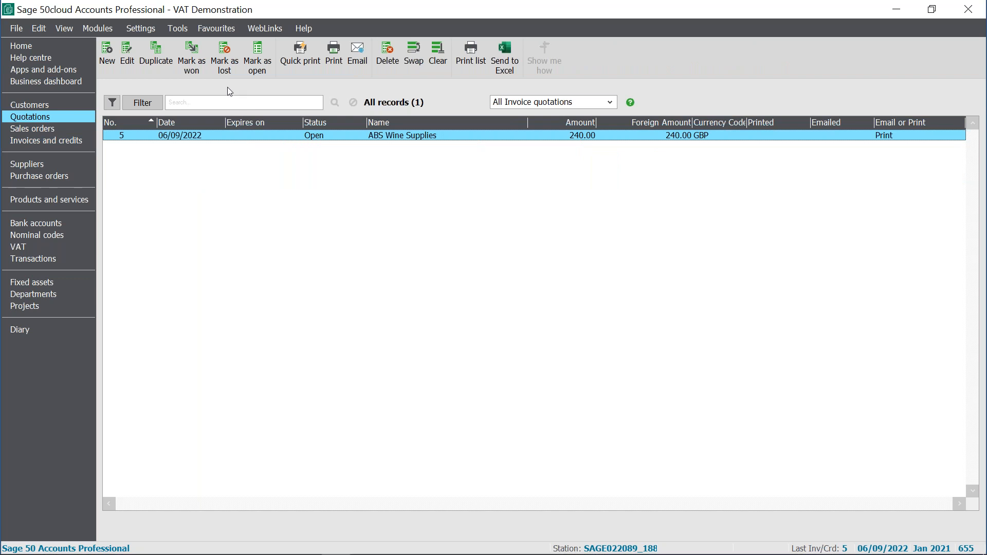
pyautogui.click(196, 72)
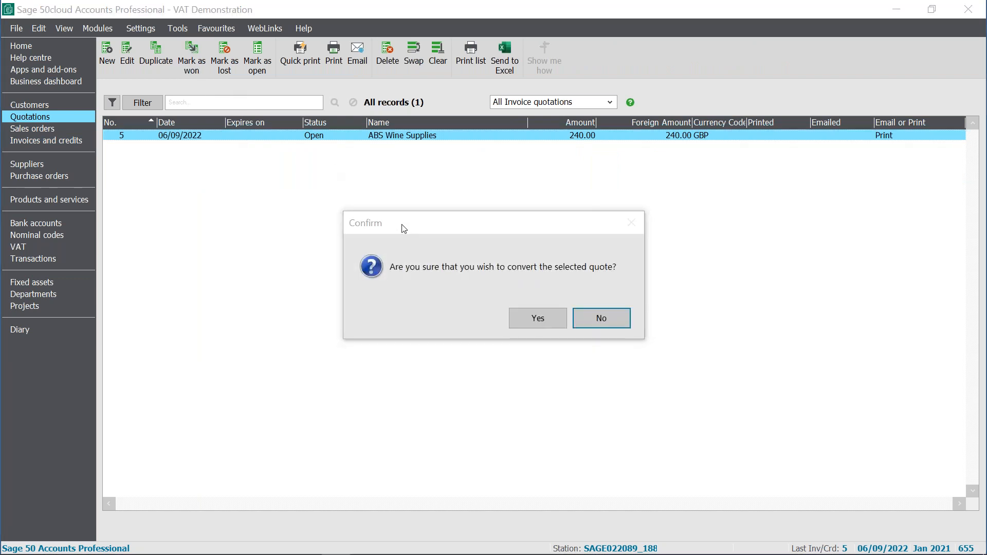
pyautogui.click(547, 315)
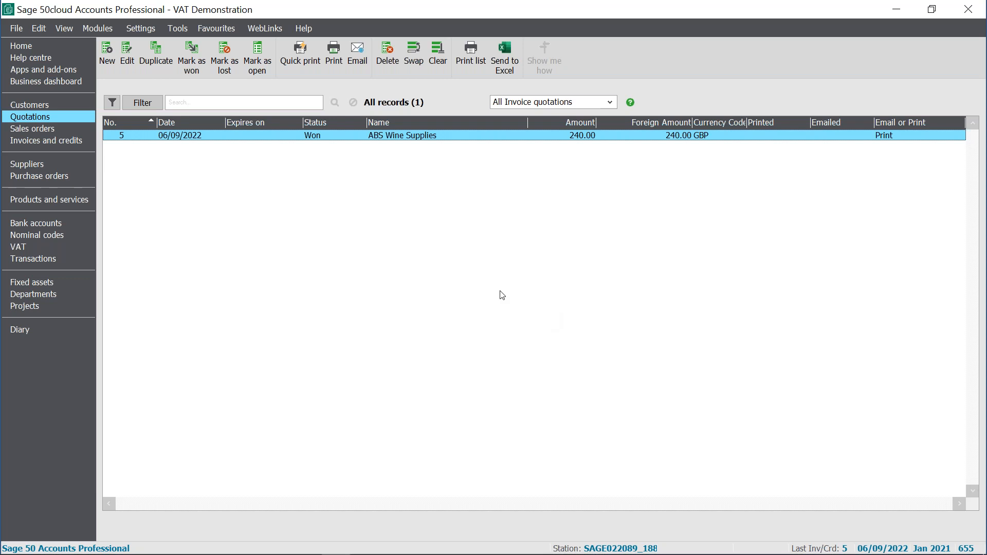
pyautogui.click(71, 142)
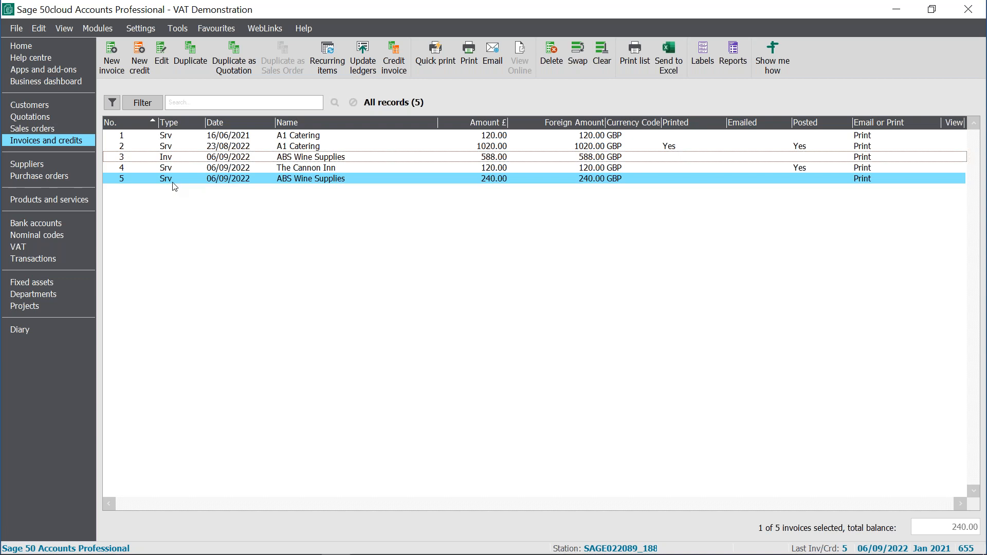
# - Open Johnson Design & Build Partners' customer record
pyautogui.click(57, 107)
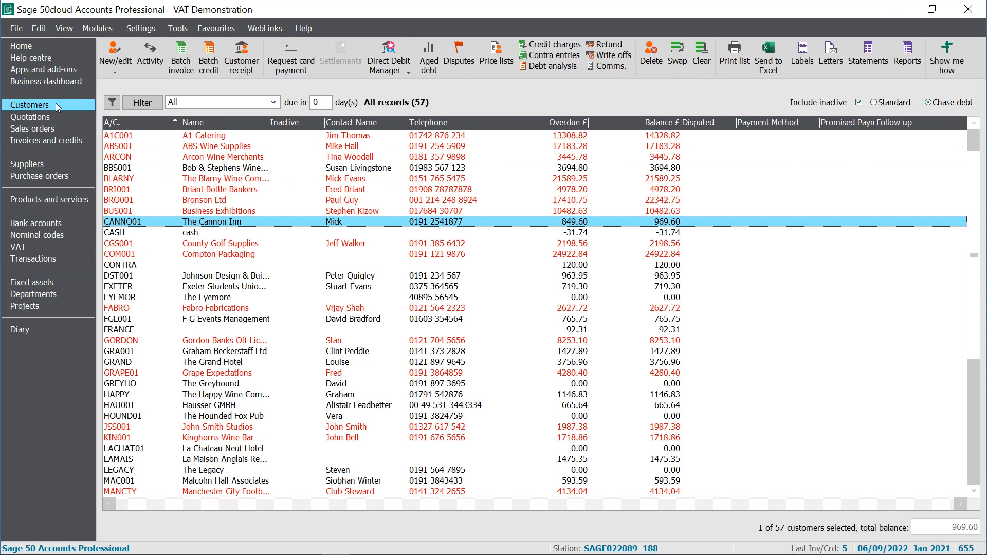
pyautogui.click(356, 277)
pyautogui.click(356, 278)
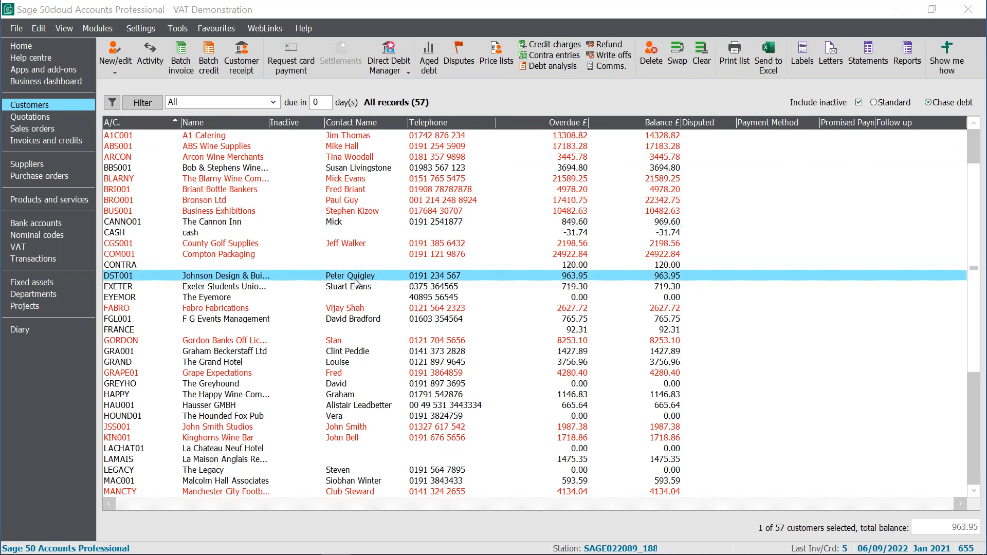
pyautogui.doubleClick(365, 279)
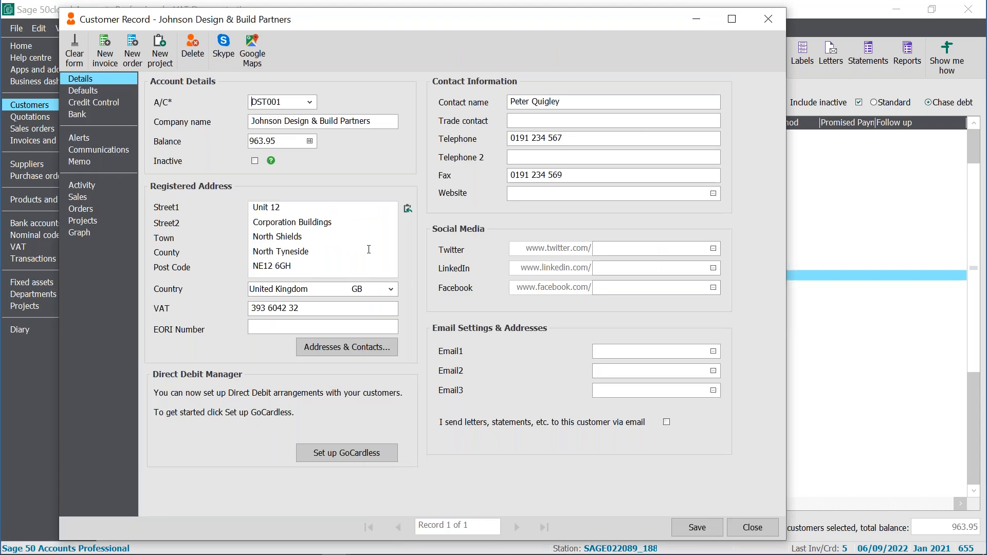
# - Enter the customer's e-mail address as Email1 for Johnson Design & Build Partners, save the record and close it
pyautogui.click(676, 349)
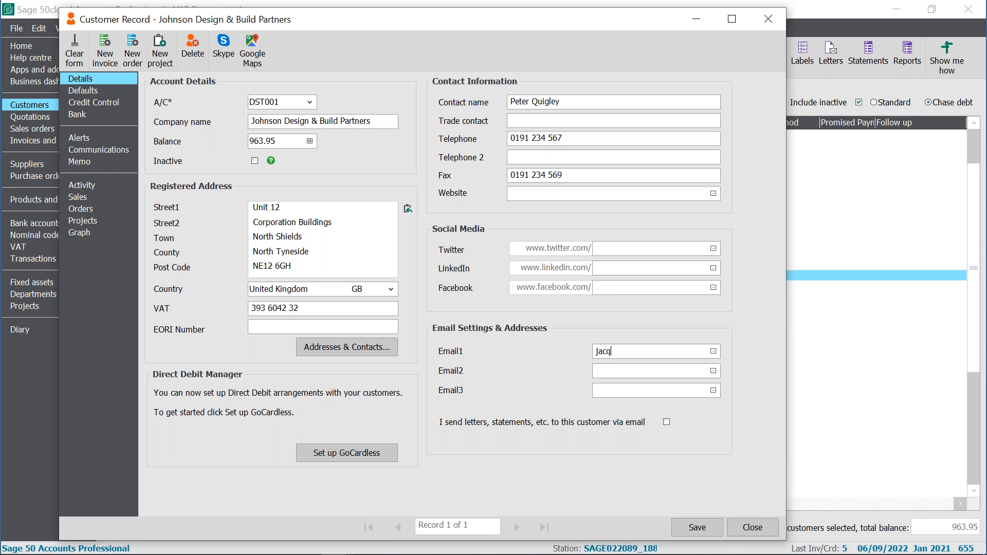
pyautogui.click(708, 532)
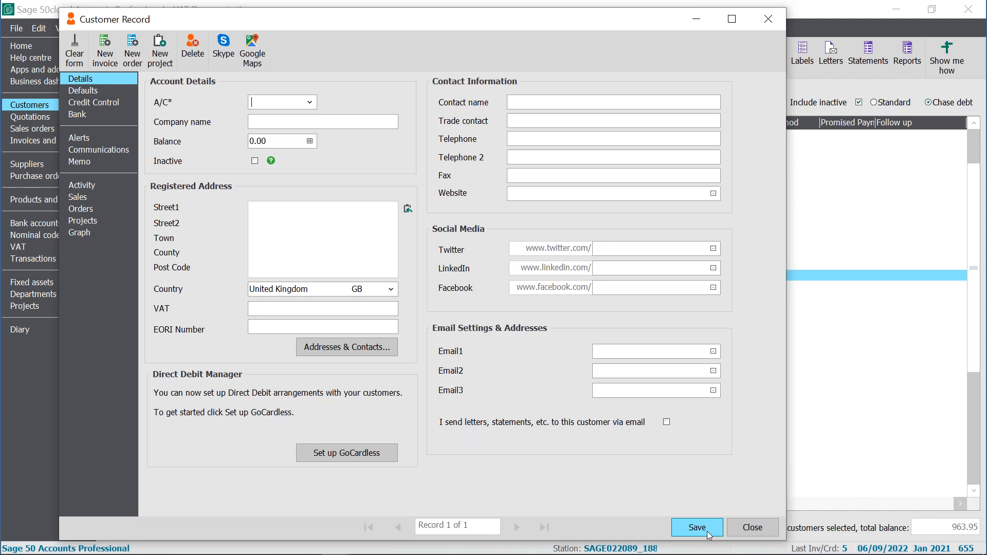
pyautogui.click(762, 529)
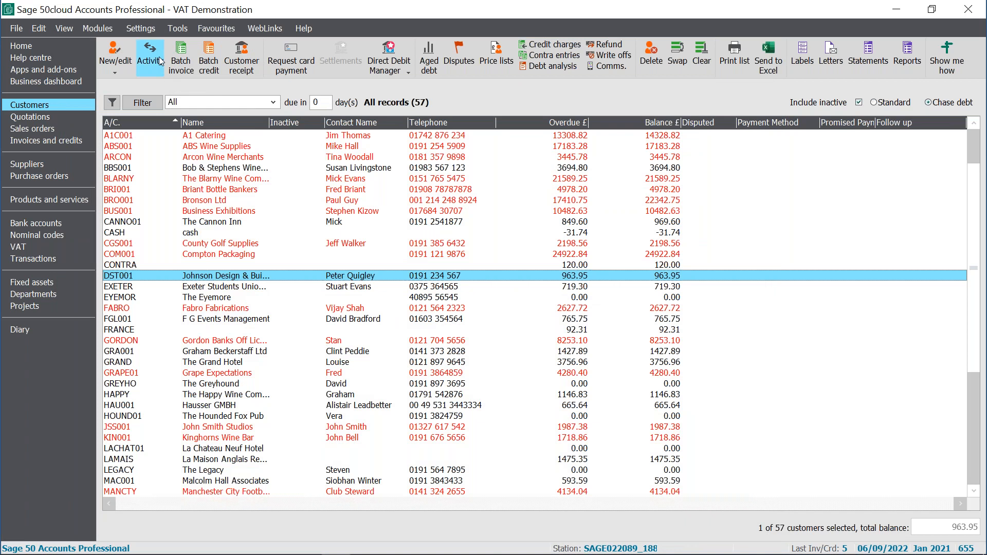
# - Open the email defaults and explore the Webmail provider options, discarding them to return to Microsoft Outlook
pyautogui.click(152, 29)
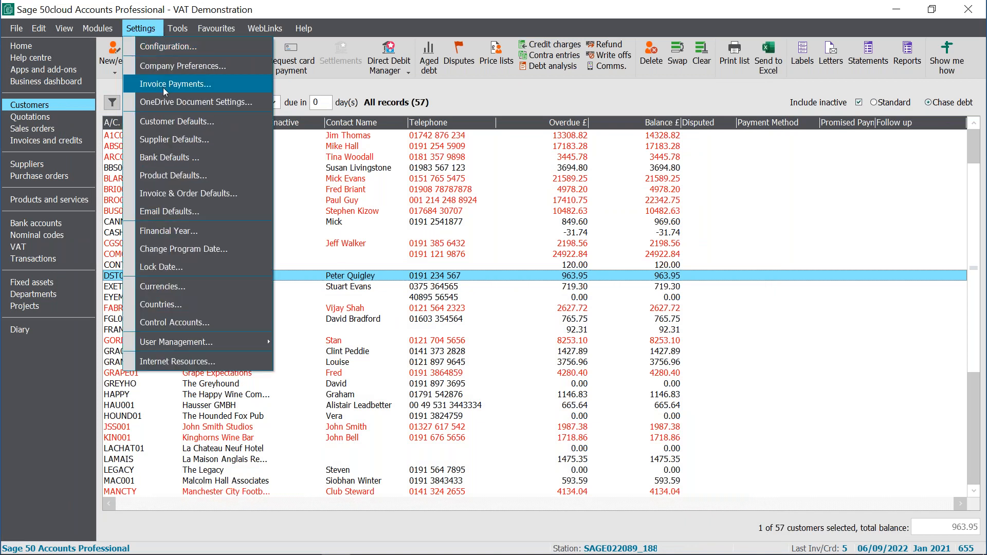
pyautogui.click(184, 213)
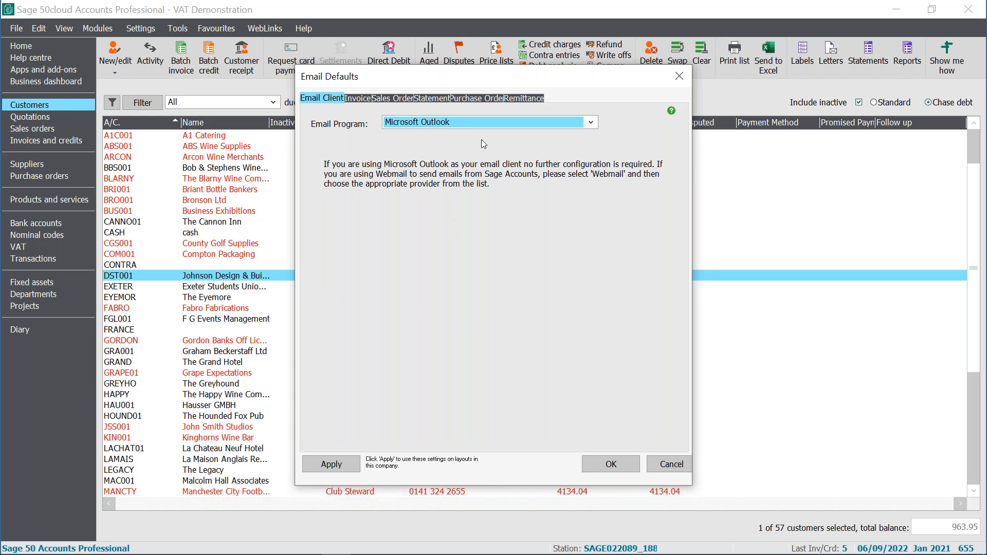
pyautogui.click(592, 122)
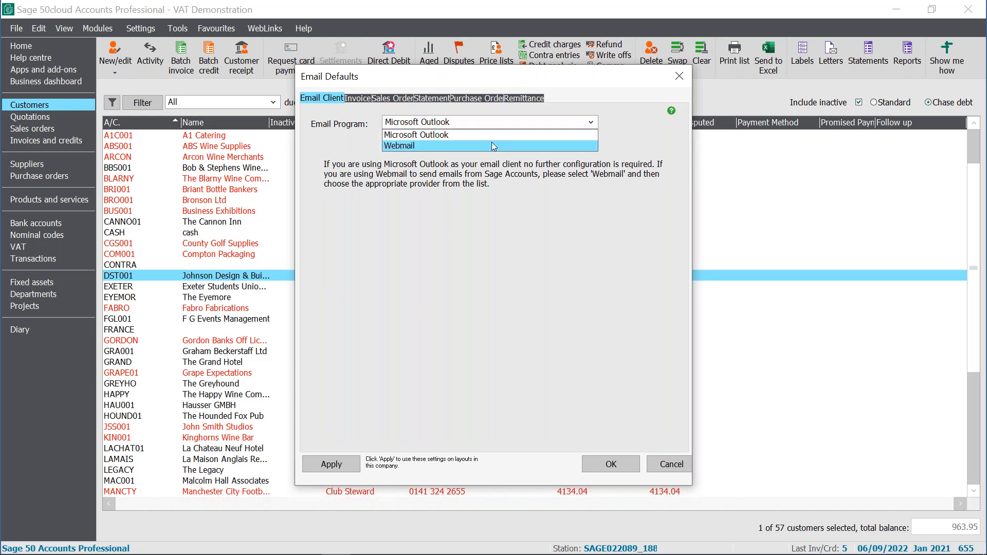
pyautogui.click(493, 143)
pyautogui.click(592, 146)
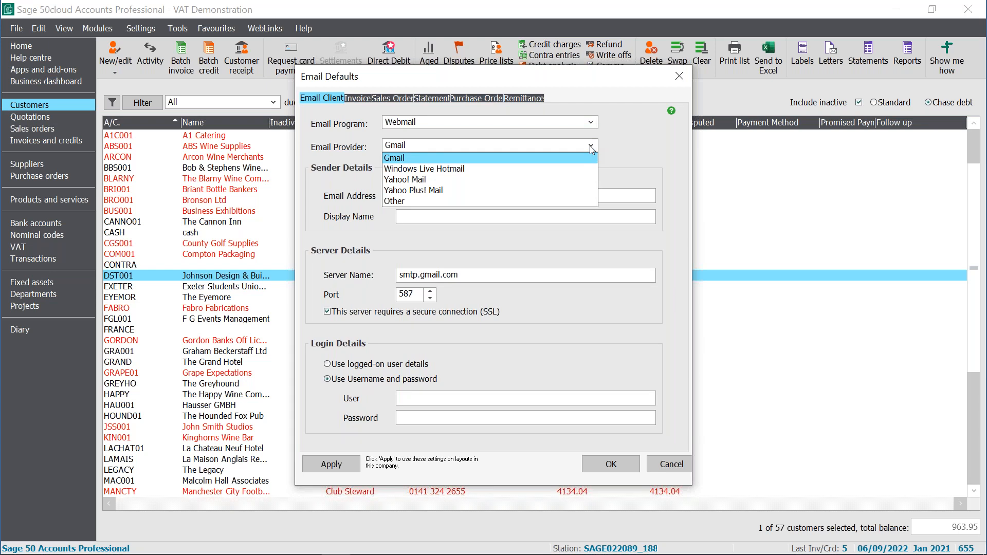
pyautogui.click(483, 202)
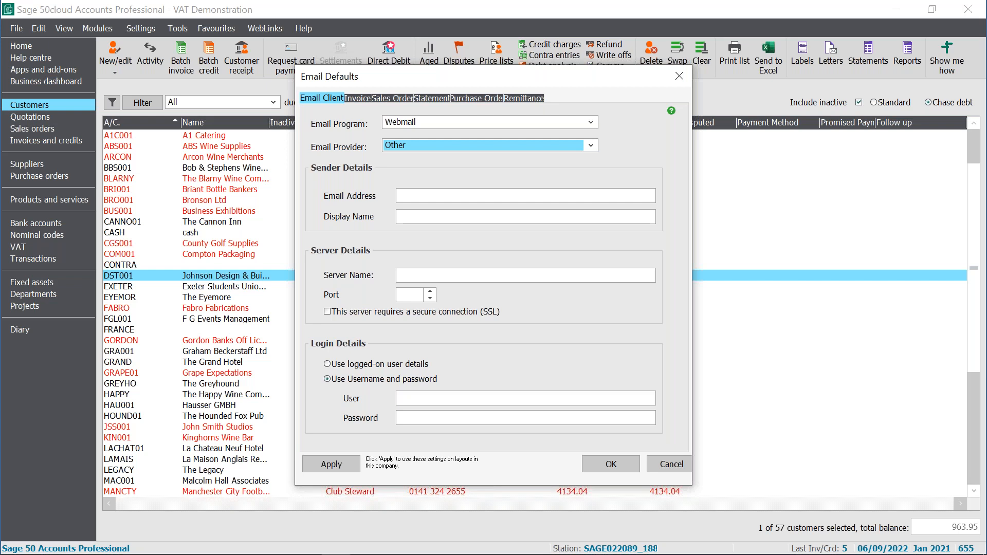
pyautogui.click(591, 122)
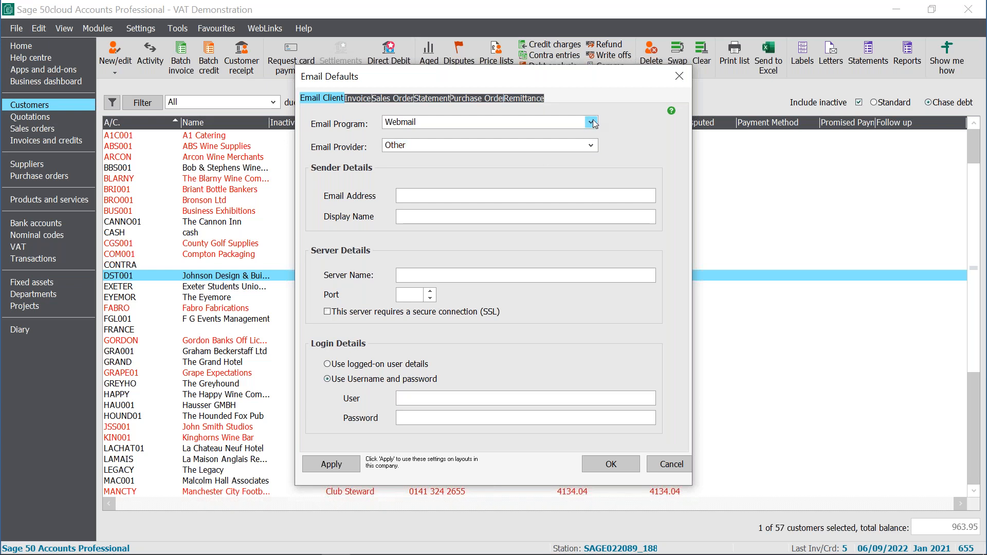
pyautogui.click(553, 136)
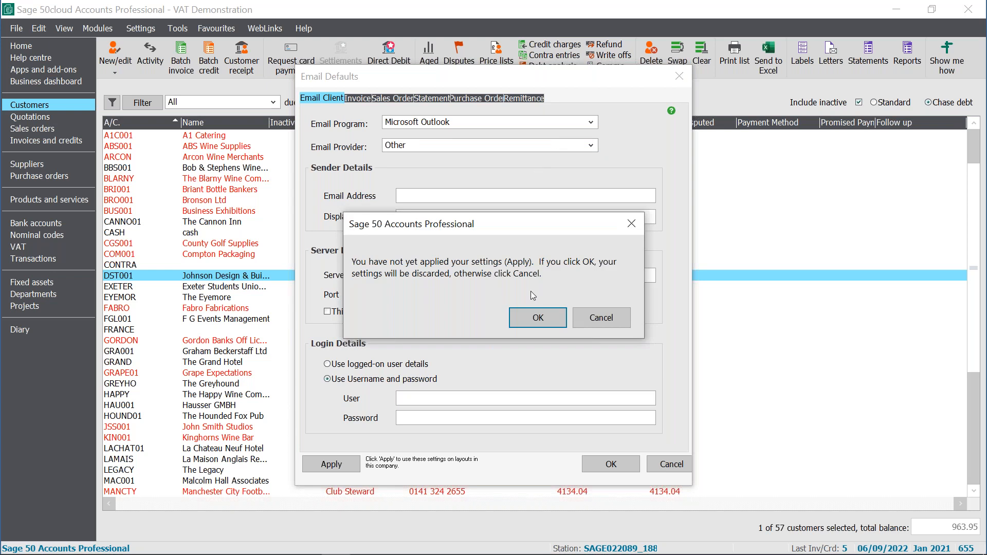
pyautogui.click(533, 329)
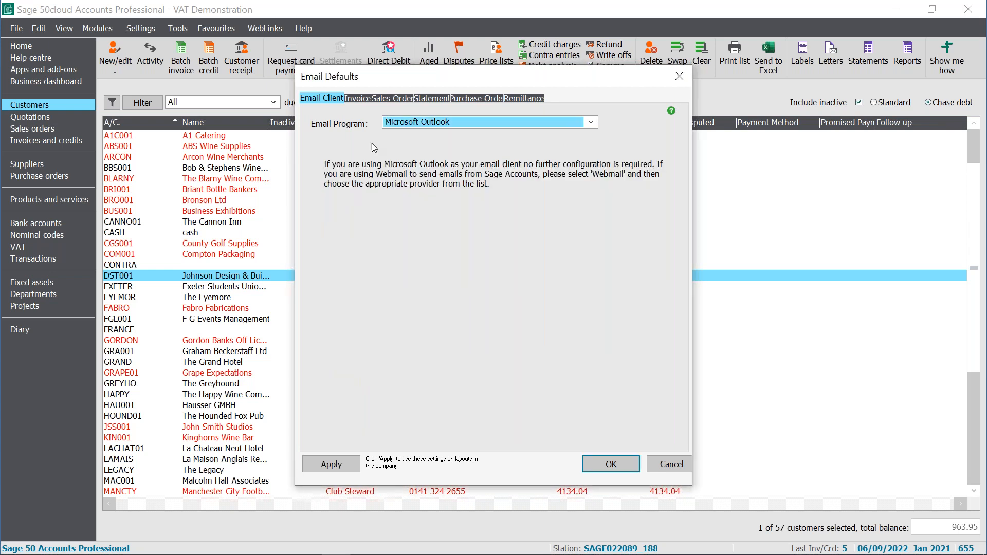
# - Set the invoice email subject to 'Invoice 25 from VAT Demonstration - 06/09/2022' and keep sending options as Save To Mailbox
pyautogui.click(354, 99)
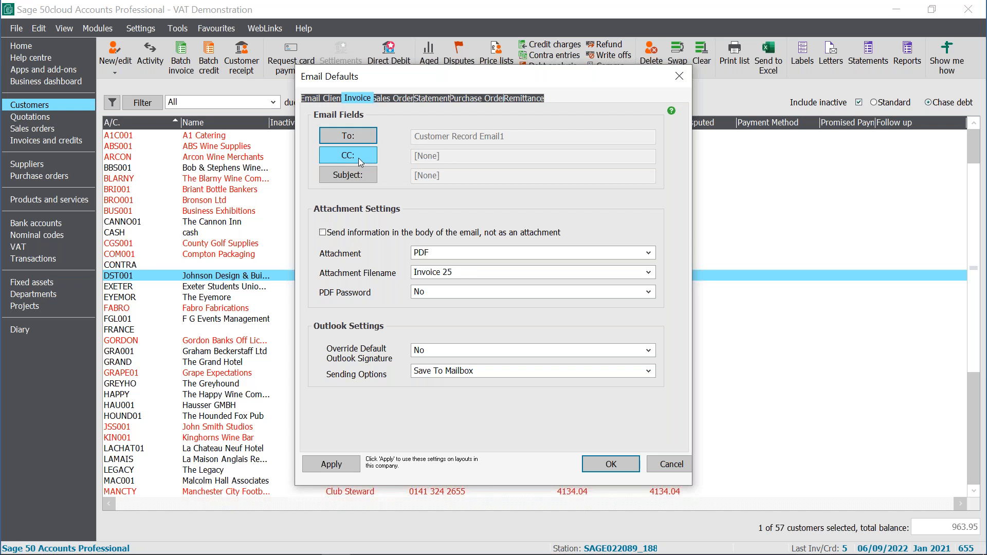
pyautogui.click(359, 159)
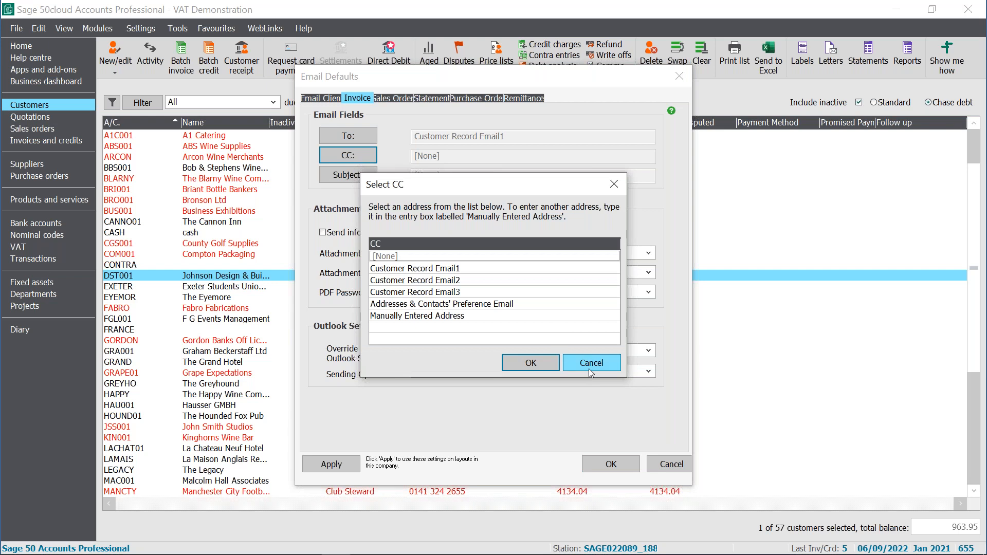
pyautogui.click(588, 366)
pyautogui.click(360, 175)
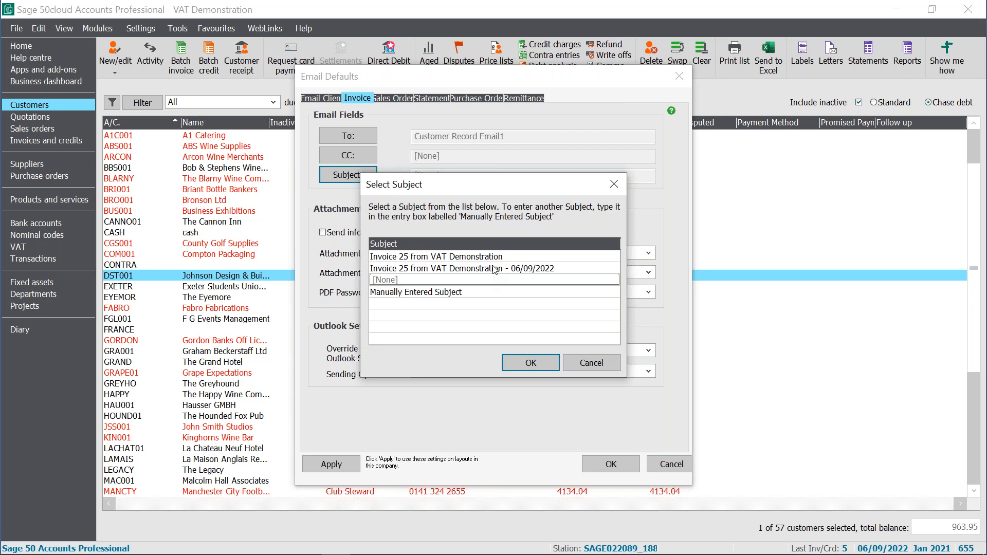
pyautogui.click(465, 268)
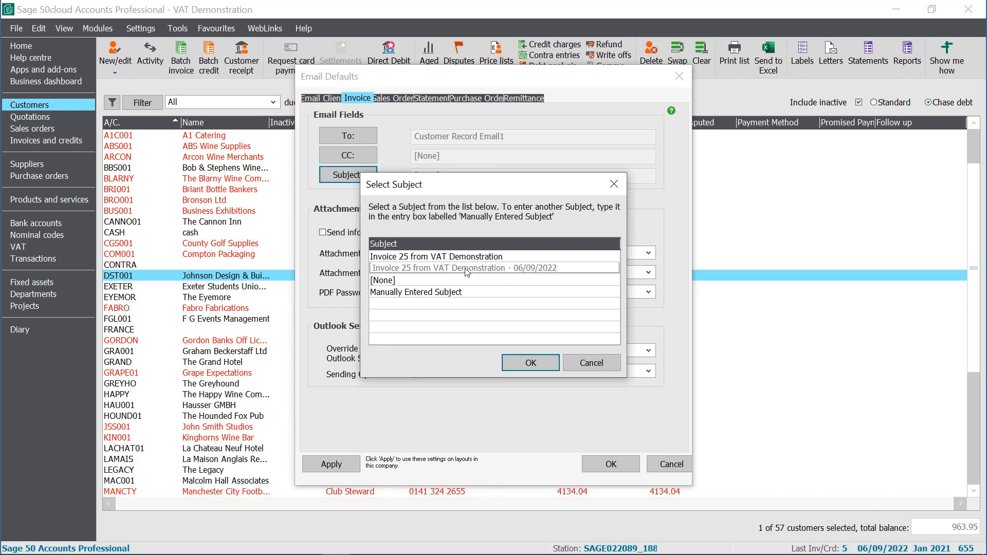
pyautogui.click(532, 364)
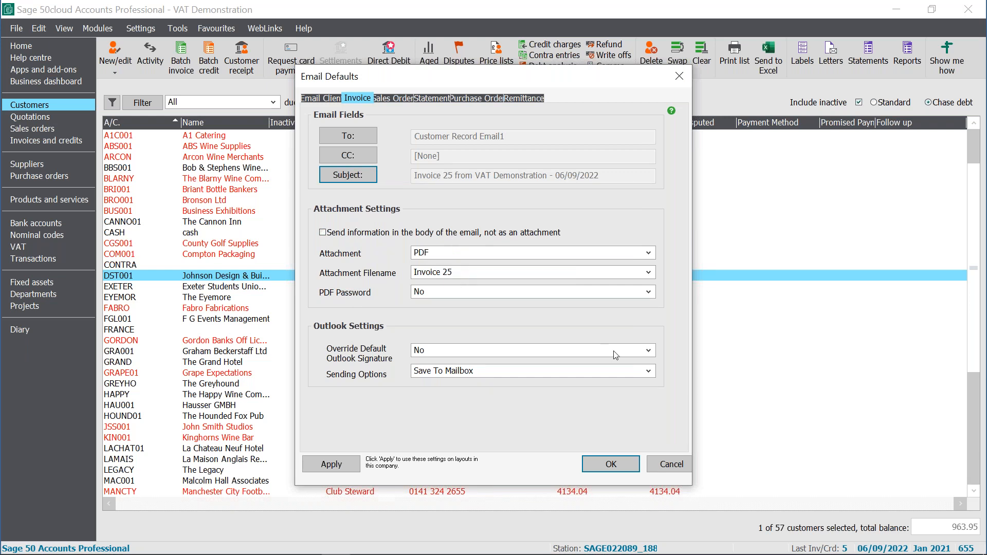
pyautogui.click(640, 371)
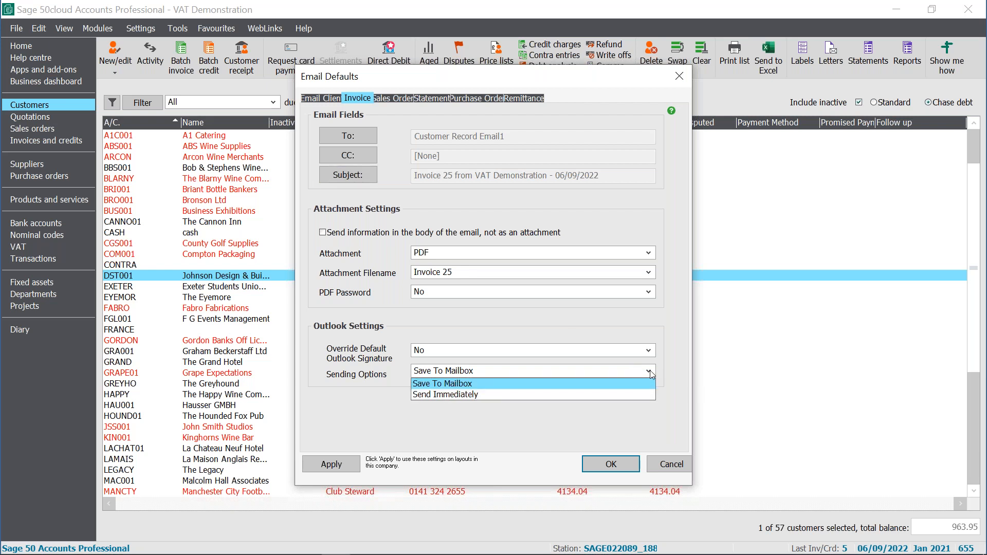
pyautogui.click(440, 383)
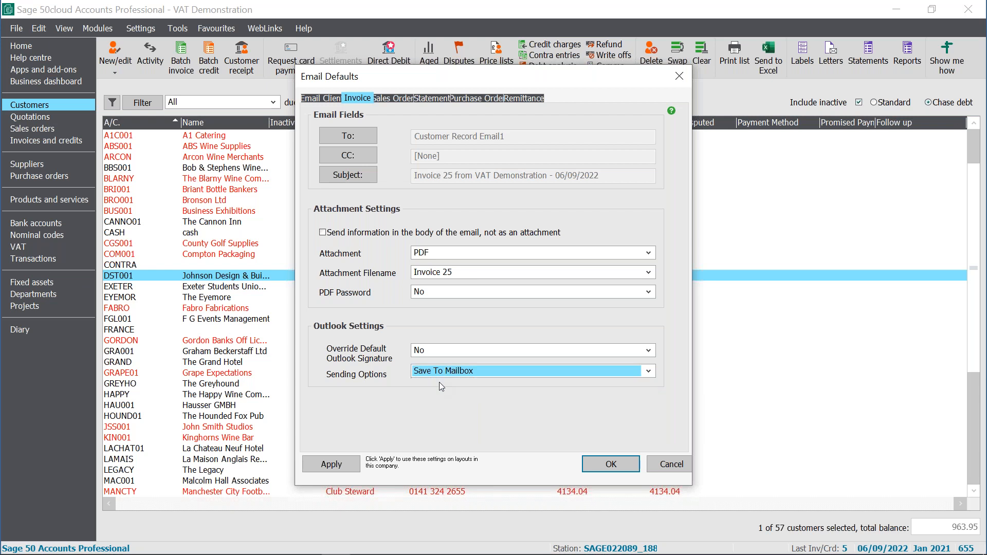
# - Apply the invoice email settings to both A4 Inv\Crd Discount - Plain Paper (Print or Email) layouts and close the email defaults
pyautogui.click(350, 466)
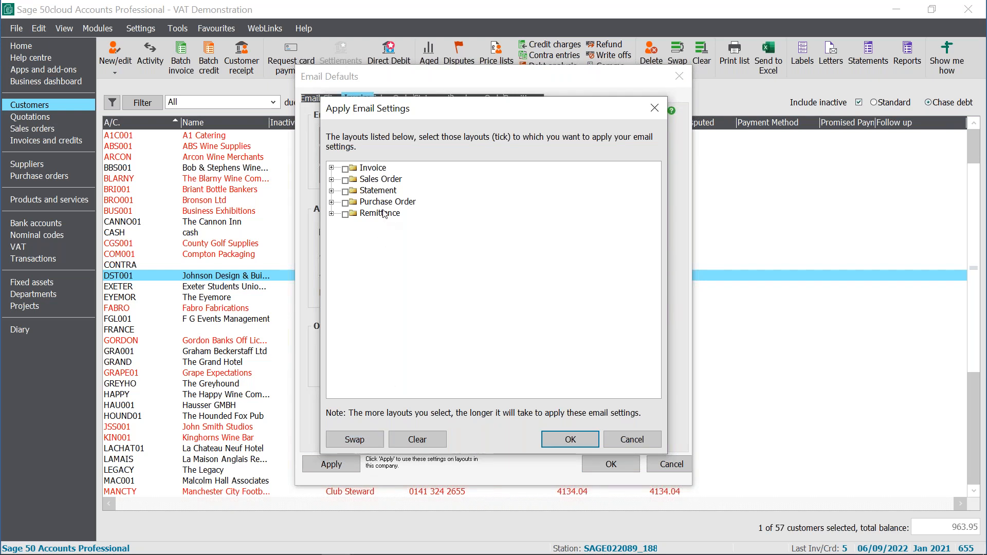
pyautogui.click(331, 168)
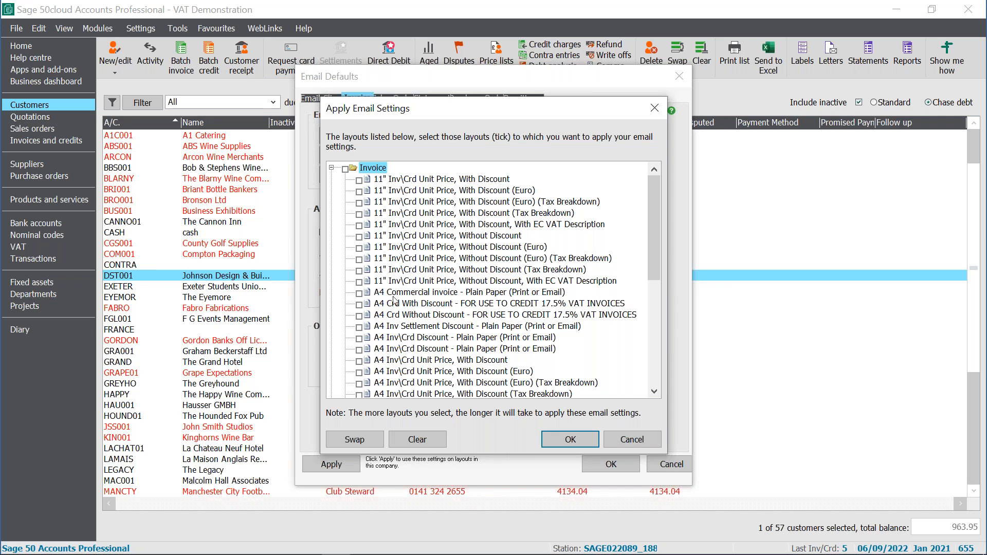
pyautogui.click(360, 339)
pyautogui.click(360, 351)
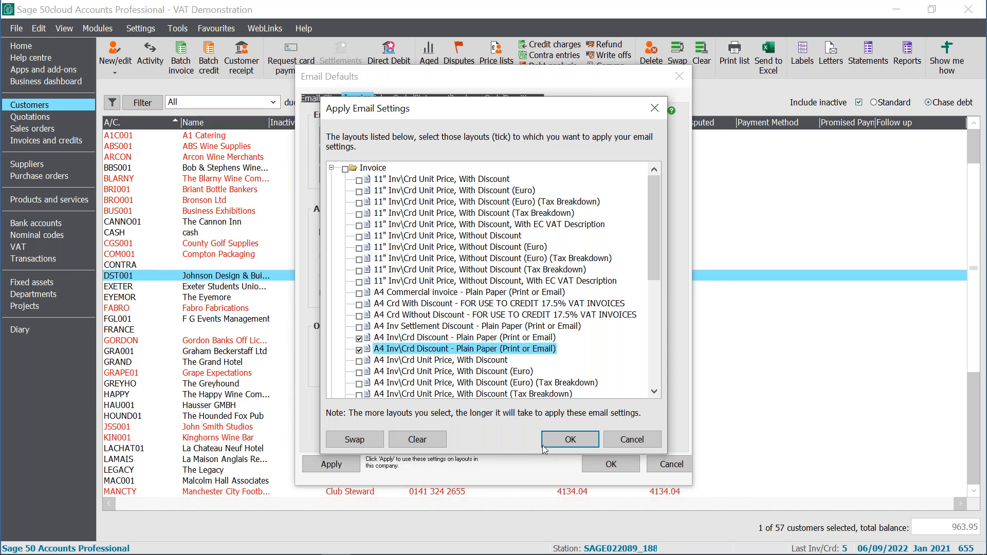
pyautogui.click(569, 441)
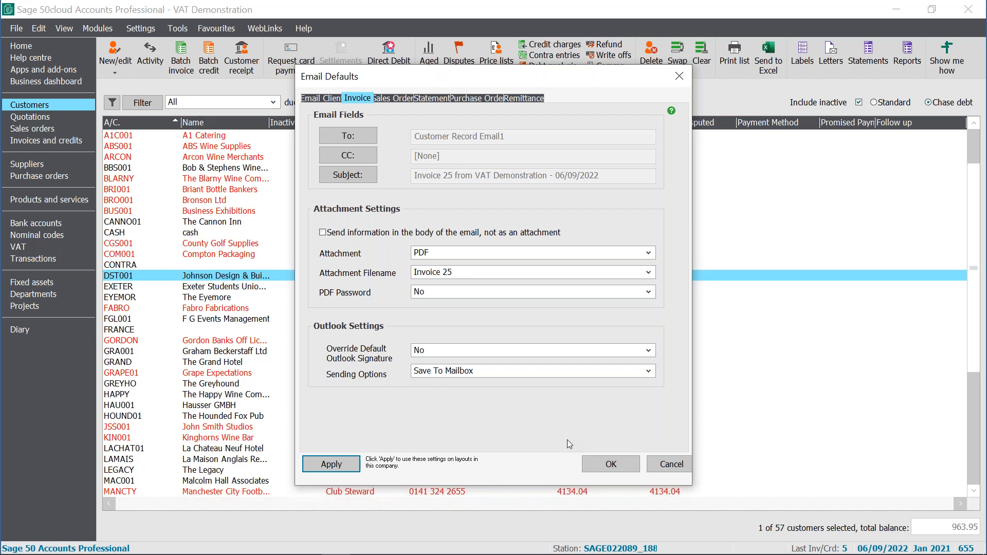
pyautogui.click(602, 468)
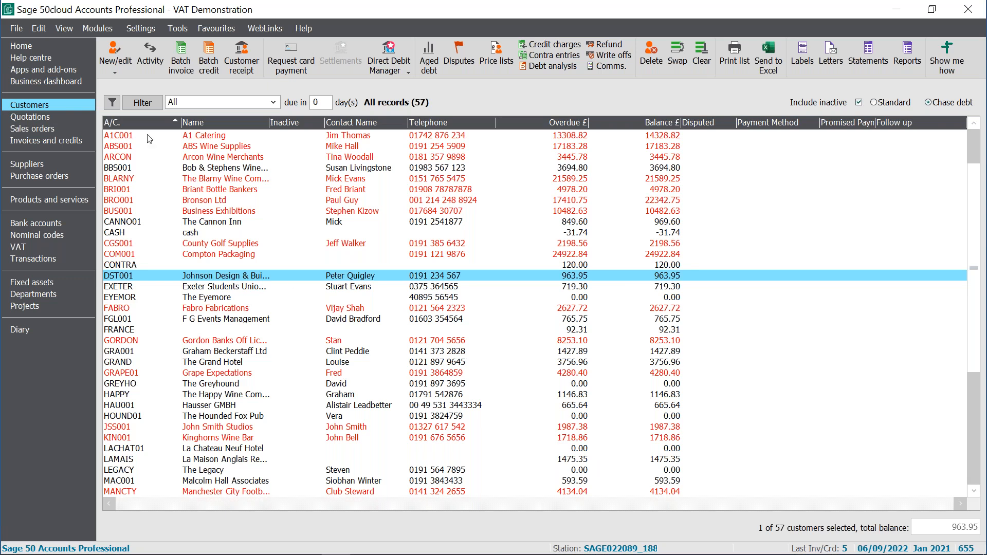
# - Email invoice 5 using the A4 Inv\Crd Discount - Plain Paper (Print or Email) layout and close the extra window
pyautogui.click(54, 143)
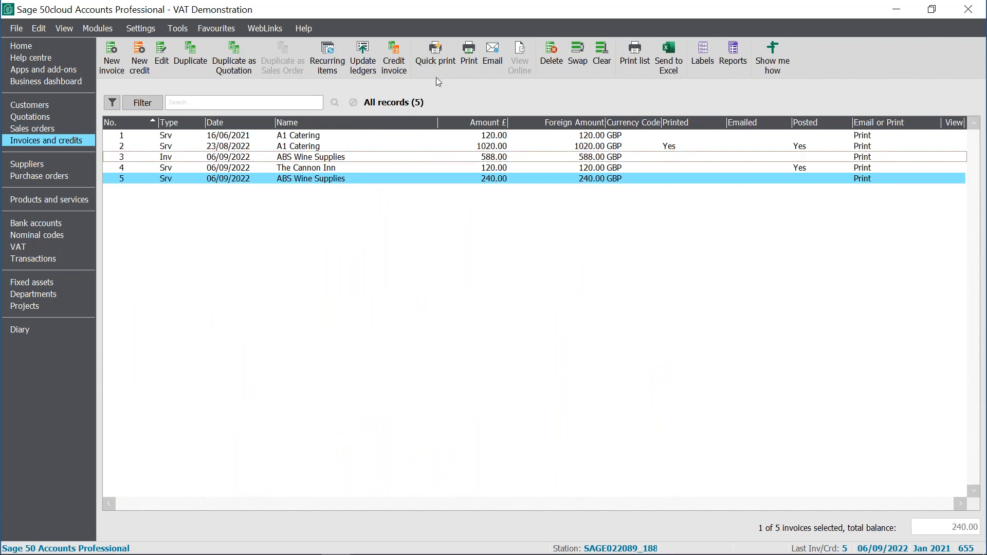
pyautogui.click(493, 55)
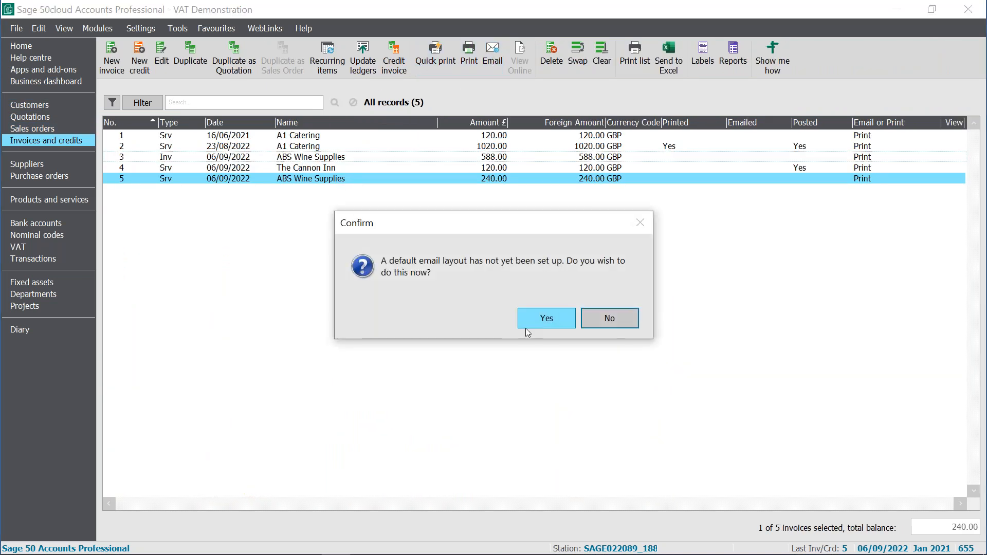
pyautogui.click(560, 323)
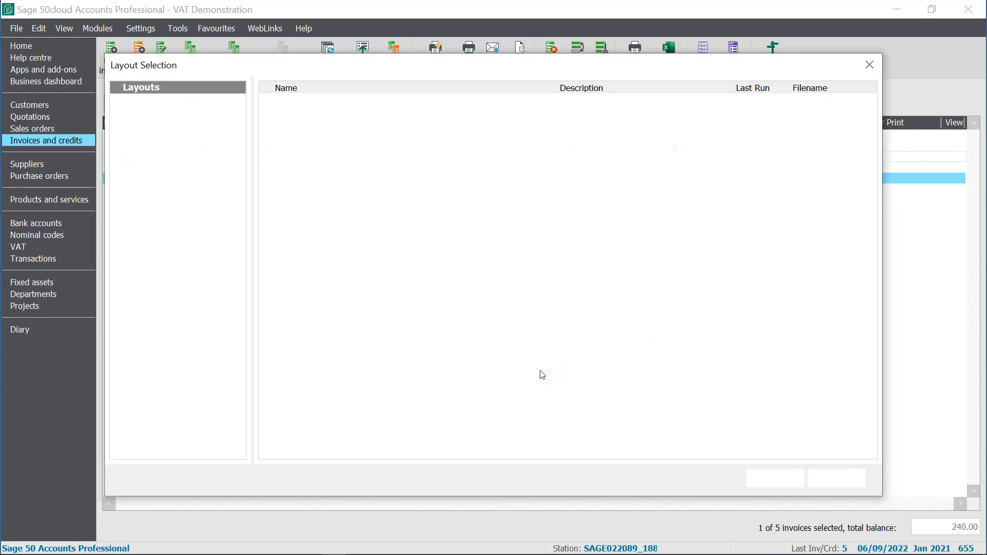
pyautogui.click(874, 71)
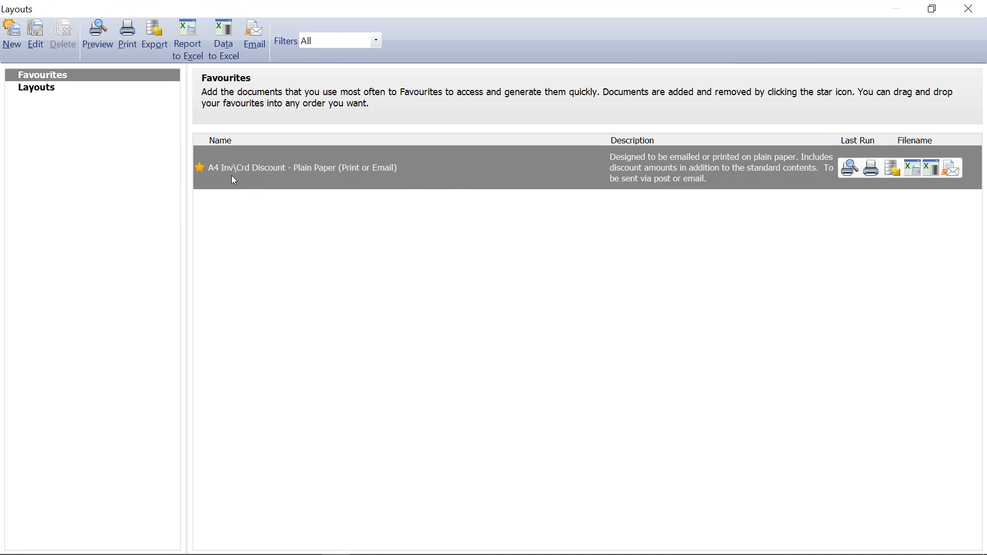
pyautogui.click(955, 170)
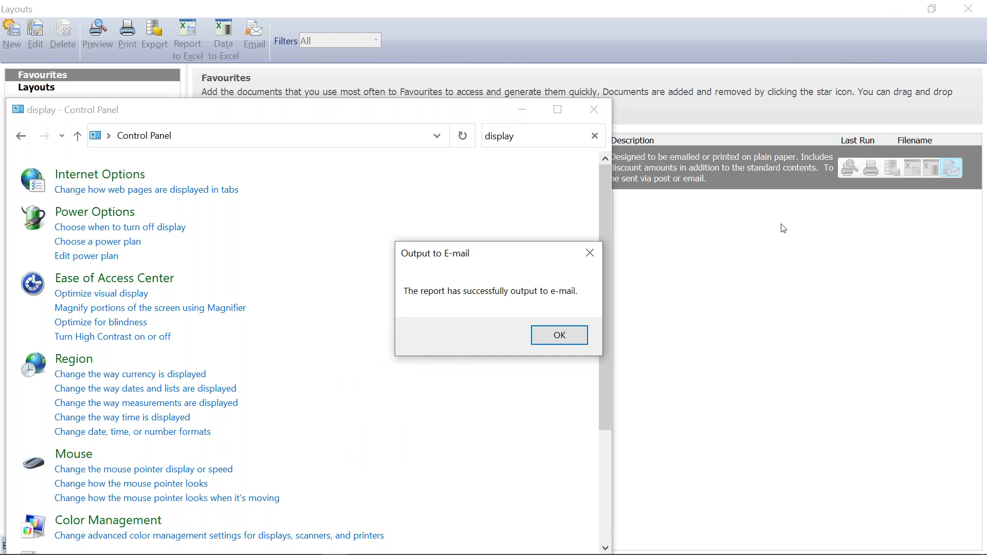
pyautogui.click(565, 337)
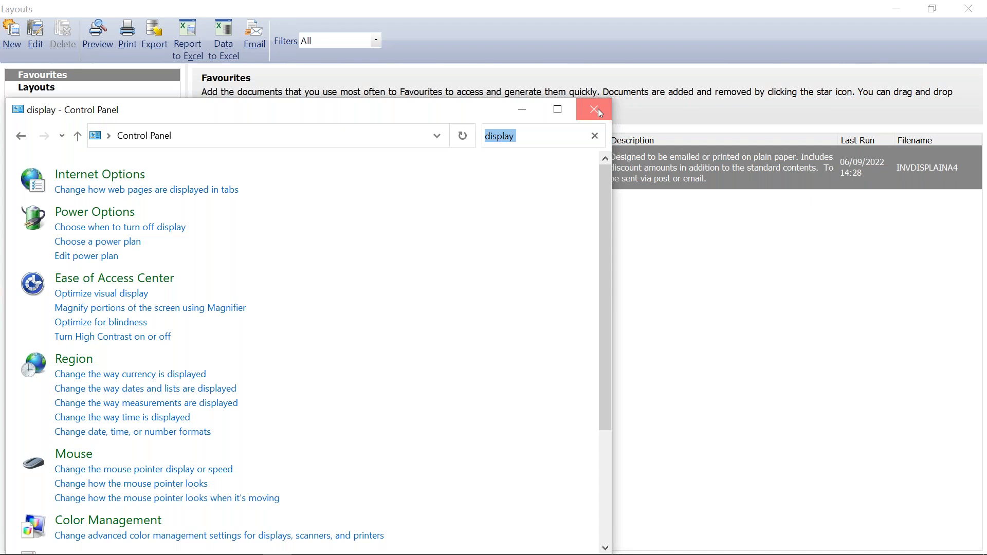
pyautogui.click(599, 110)
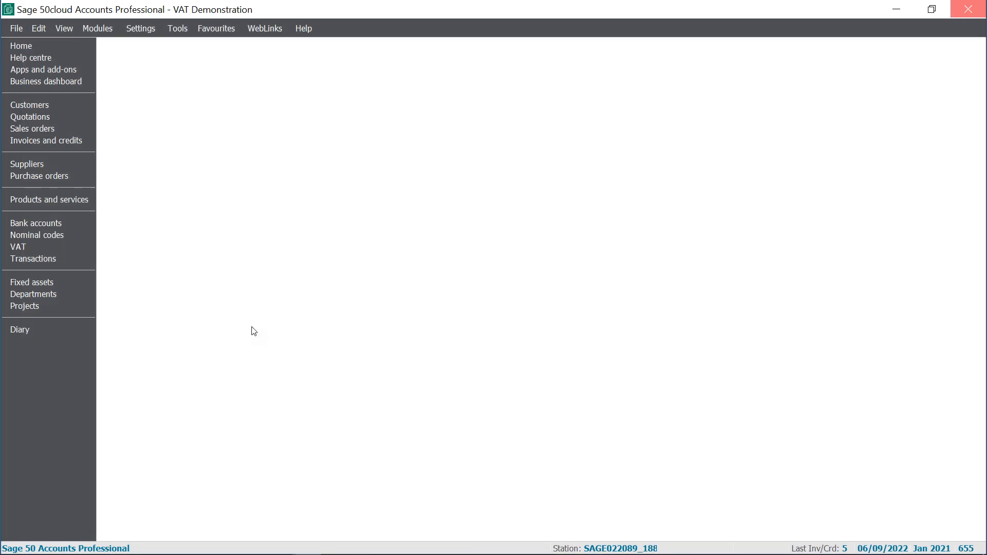